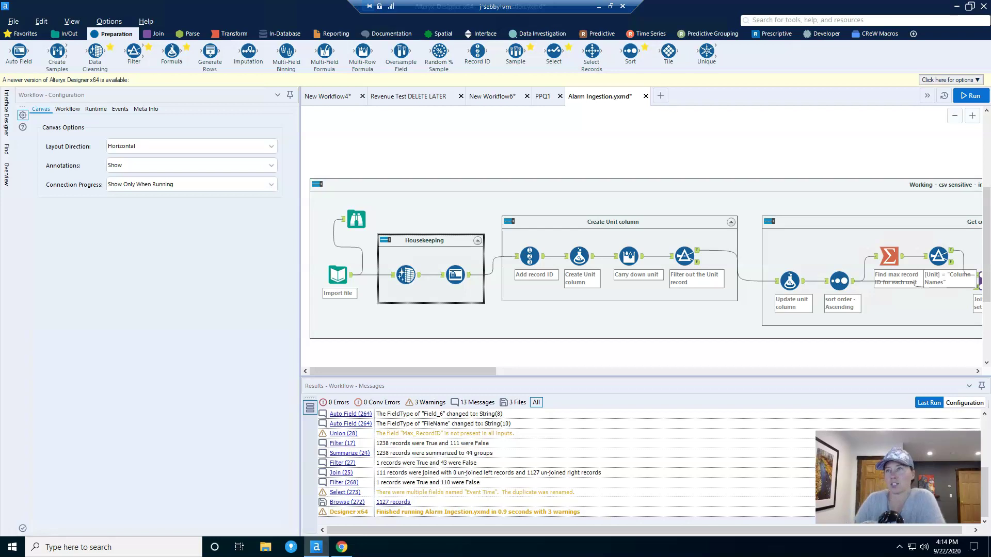
Step: View the imported file's data in the Browse tool, enlarge the results area and locate the unit label rows in Field_1
{"action": "left_click", "coordinate": [356, 219]}
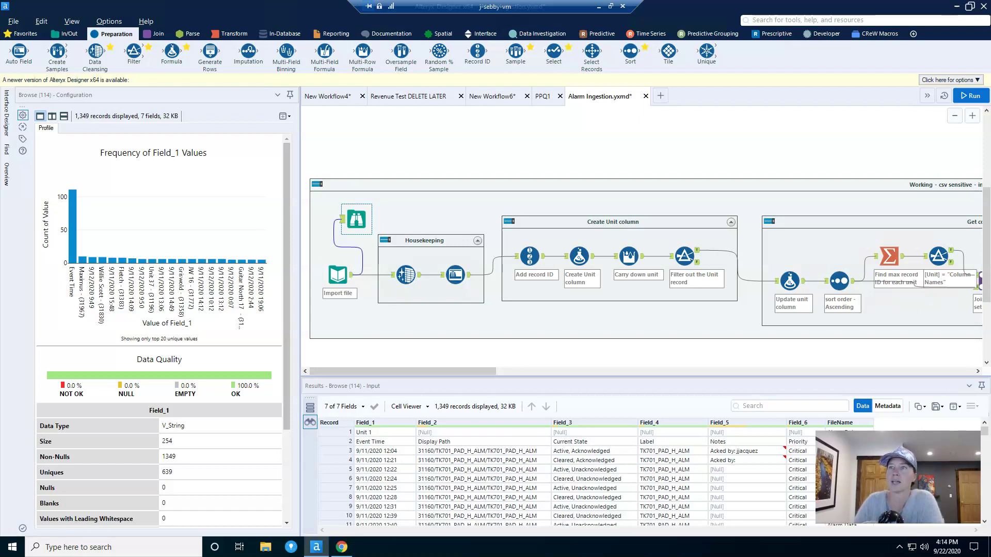
{"action": "left_click_drag", "start_coordinate": [645, 376], "coordinate": [645, 341]}
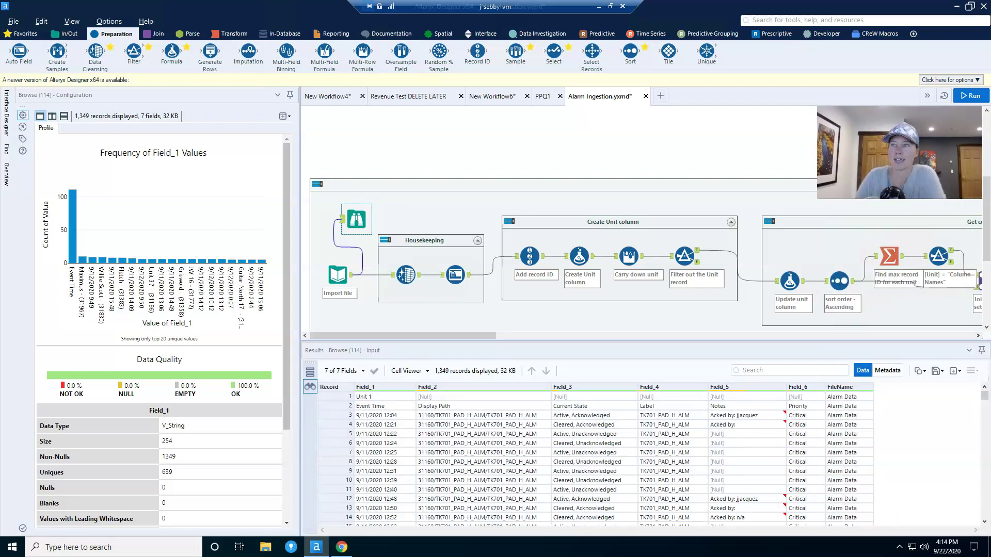
{"action": "left_click", "coordinate": [384, 397]}
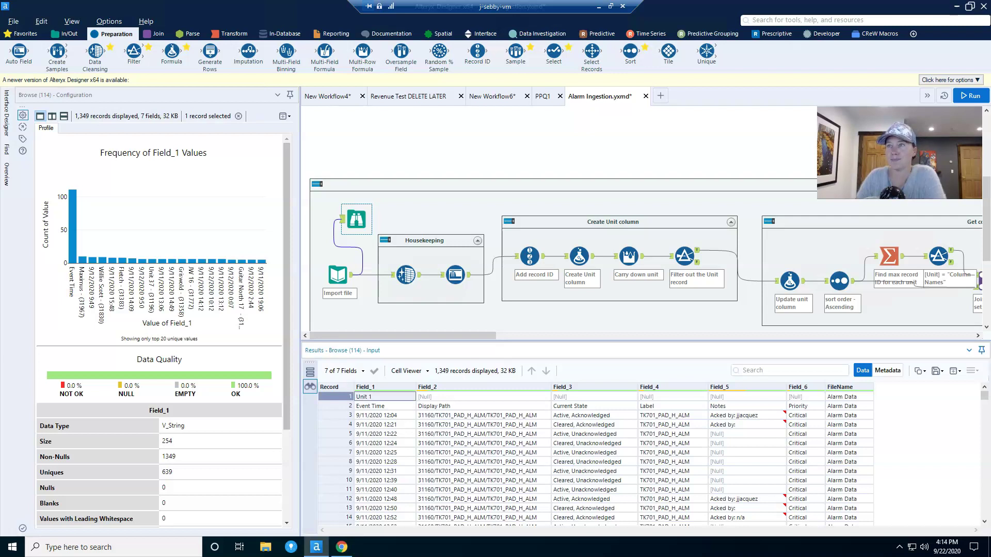
{"action": "scroll", "coordinate": [593, 459], "scroll_direction": "down", "scroll_amount": 4}
{"action": "left_click", "coordinate": [384, 434]}
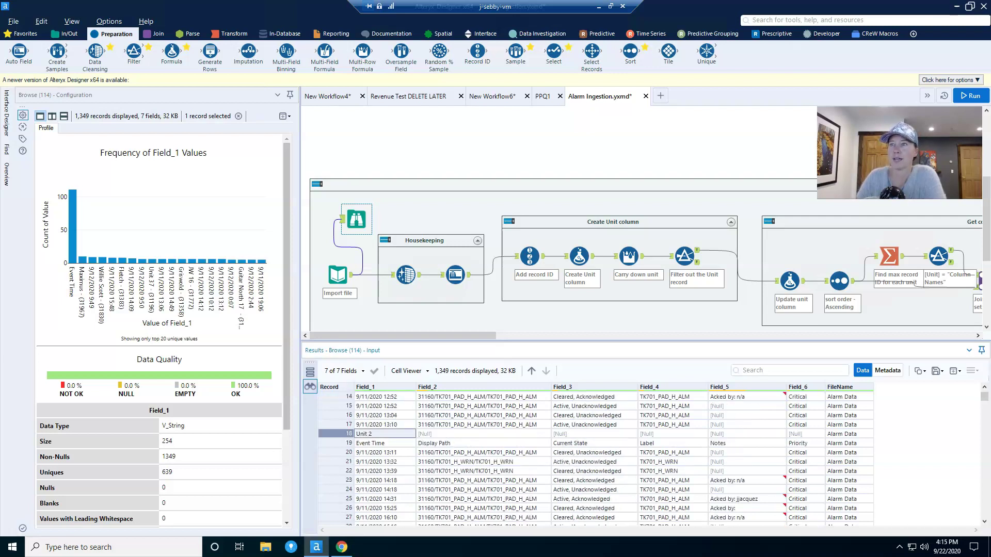
{"action": "scroll", "coordinate": [562, 458], "scroll_direction": "down", "scroll_amount": 1}
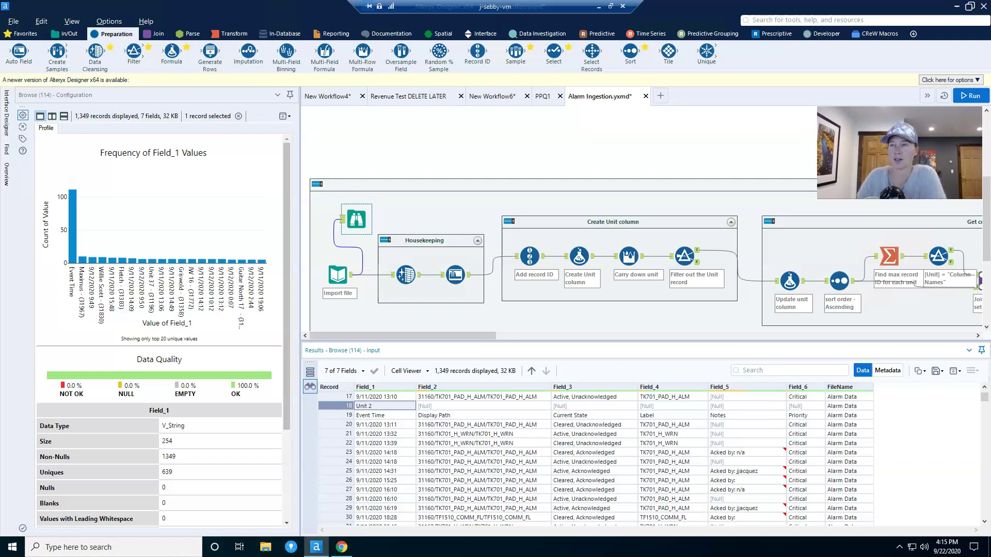
Step: Examine the repeated column header rows and the following unit blocks in the imported data, then return to the first record
{"action": "left_click", "coordinate": [384, 415]}
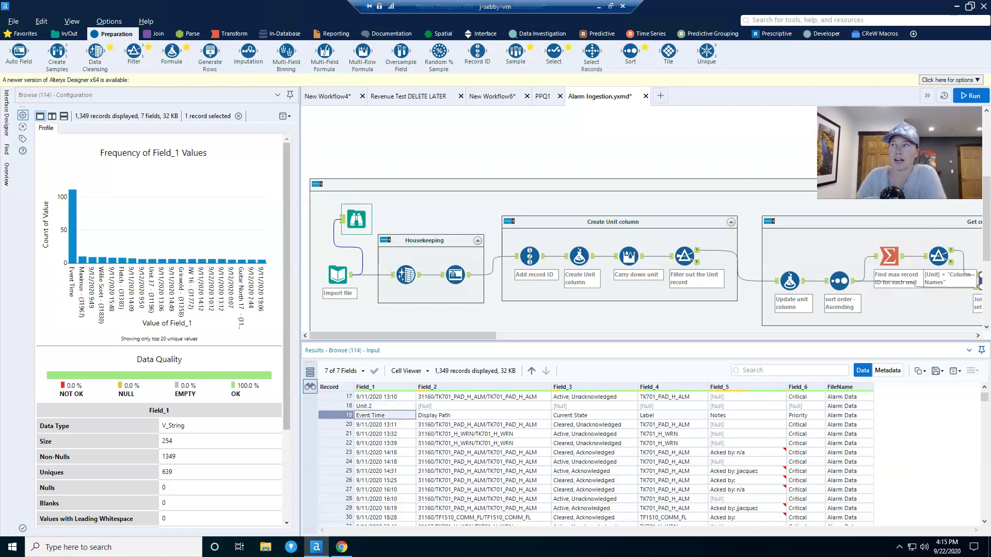
{"action": "scroll", "coordinate": [595, 460], "scroll_direction": "down", "scroll_amount": 4}
{"action": "left_click", "coordinate": [384, 452]}
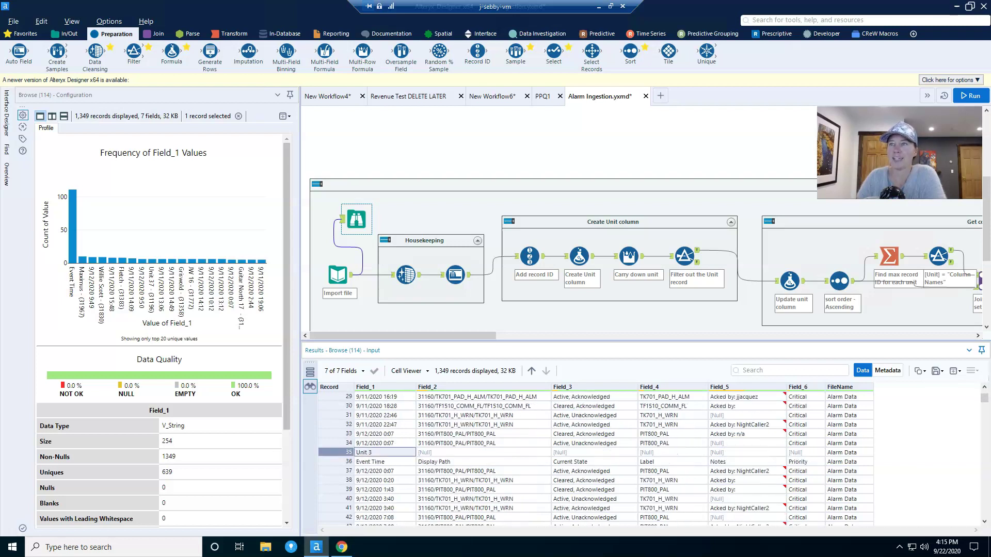
{"action": "left_click", "coordinate": [384, 461]}
{"action": "scroll", "coordinate": [384, 461], "scroll_direction": "down", "scroll_amount": 4}
{"action": "left_click", "coordinate": [384, 461]}
{"action": "left_click", "coordinate": [384, 471]}
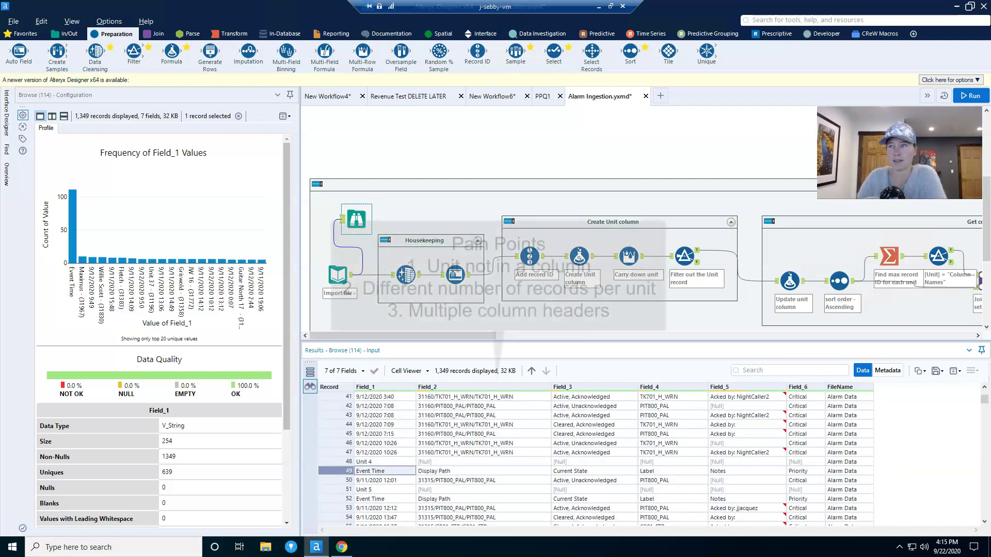
{"action": "scroll", "coordinate": [595, 459], "scroll_direction": "up", "scroll_amount": 13}
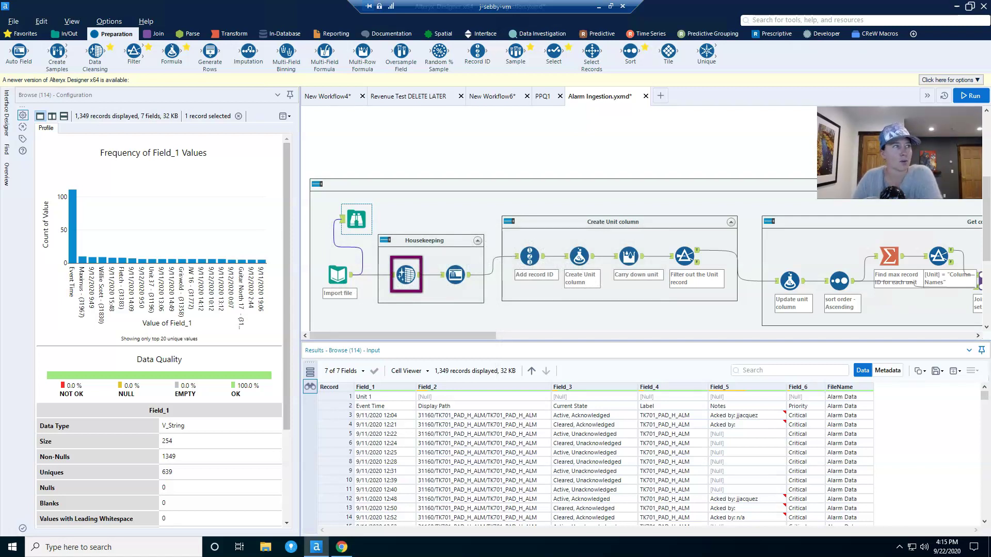
Step: Review the configuration of the two Housekeeping tools and of the Record ID tool that follows them
{"action": "left_click", "coordinate": [406, 275]}
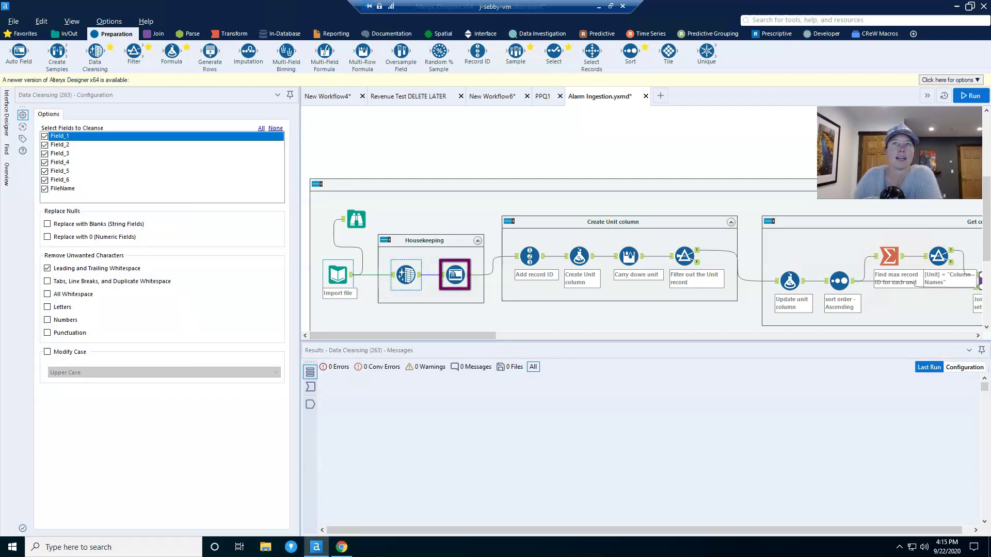
{"action": "left_click", "coordinate": [455, 274]}
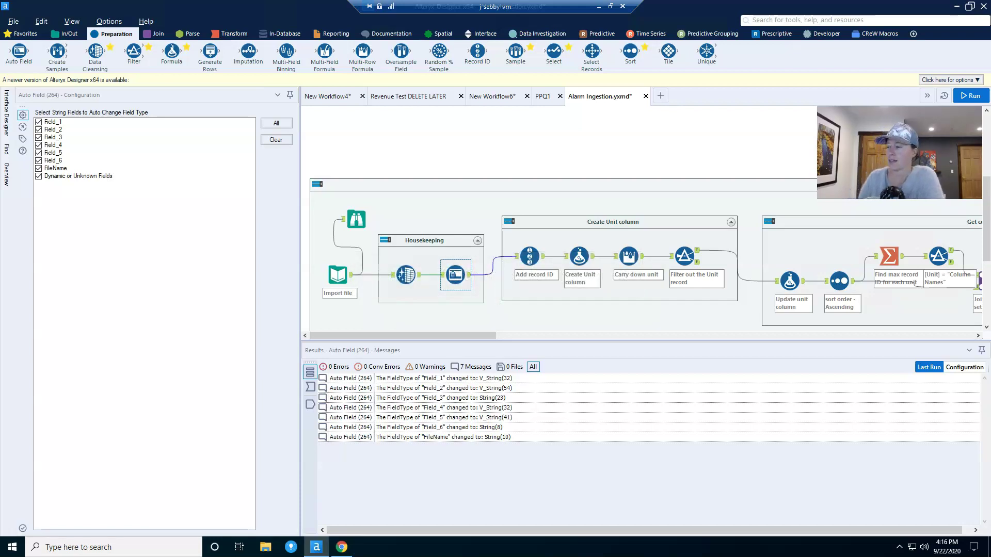
{"action": "left_click", "coordinate": [529, 256]}
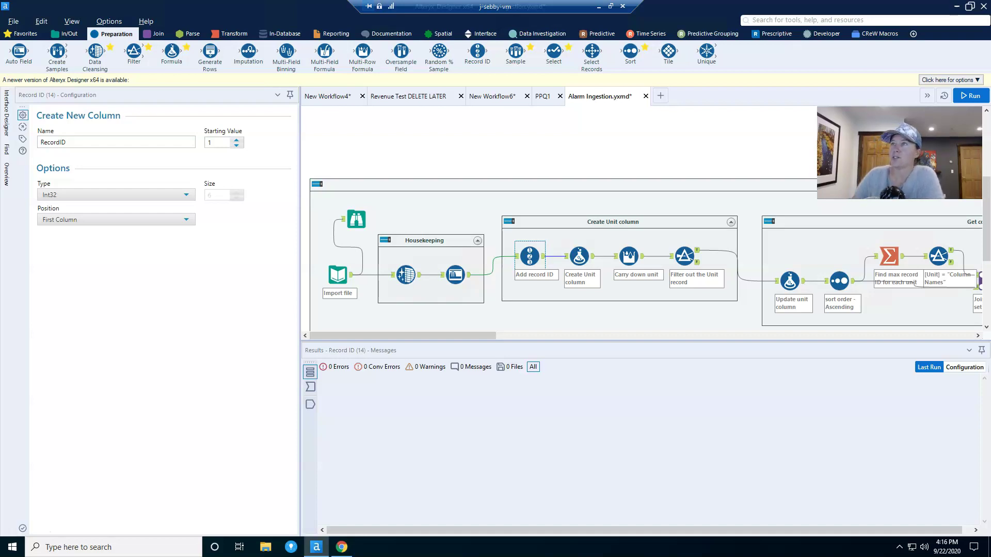
Step: Review the formula that creates the Unit column and compare Field_1 with Unit in its first output record
{"action": "left_click", "coordinate": [579, 256]}
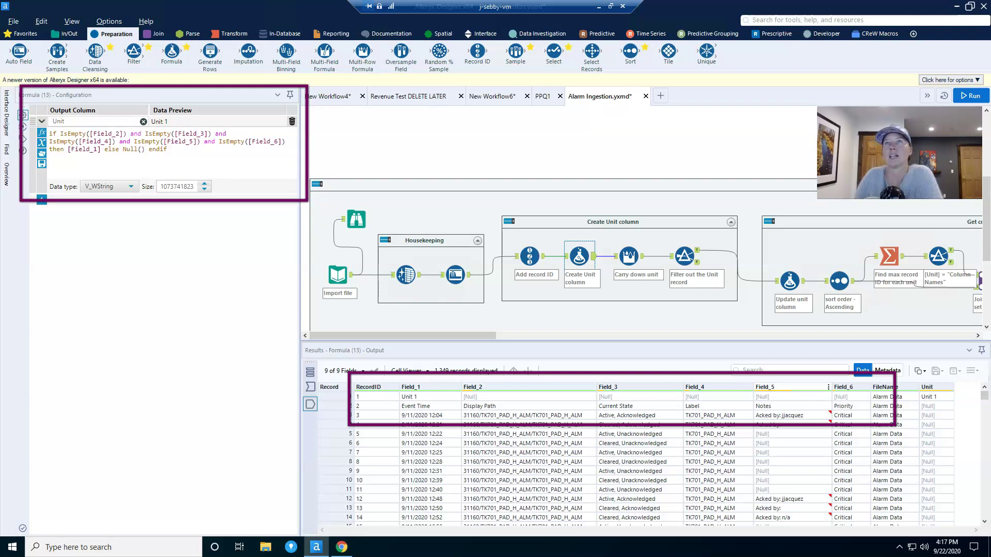
{"action": "left_click", "coordinate": [189, 141]}
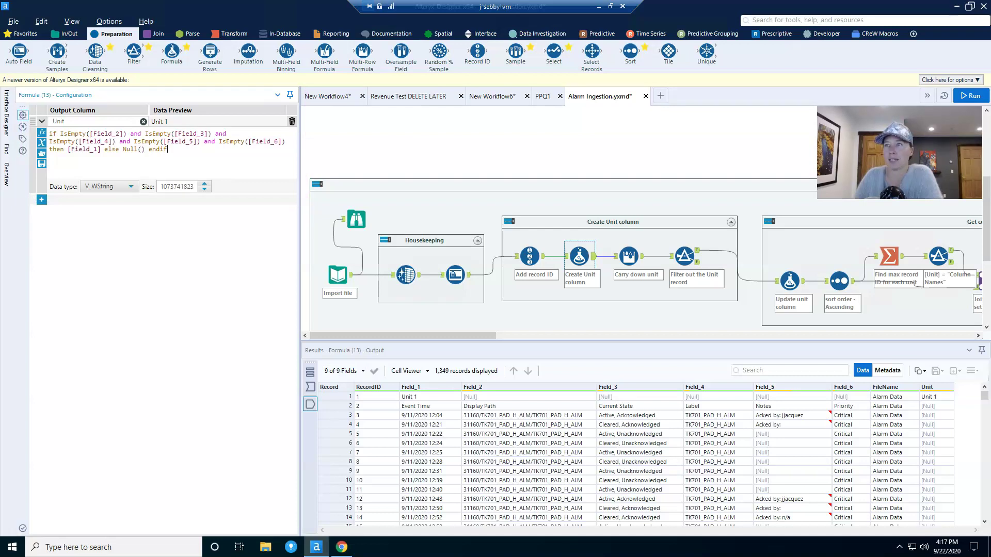
{"action": "left_click", "coordinate": [429, 396]}
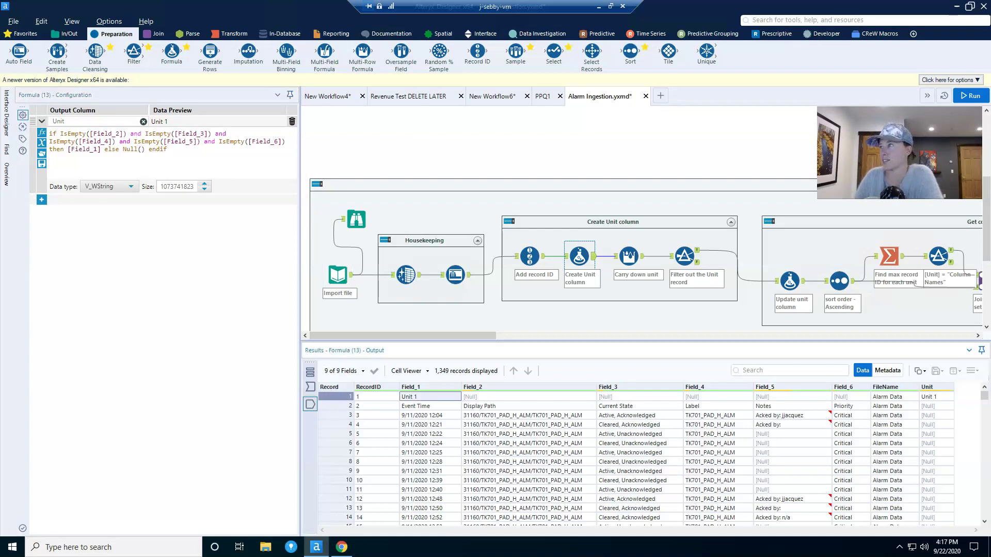
{"action": "left_click", "coordinate": [935, 396]}
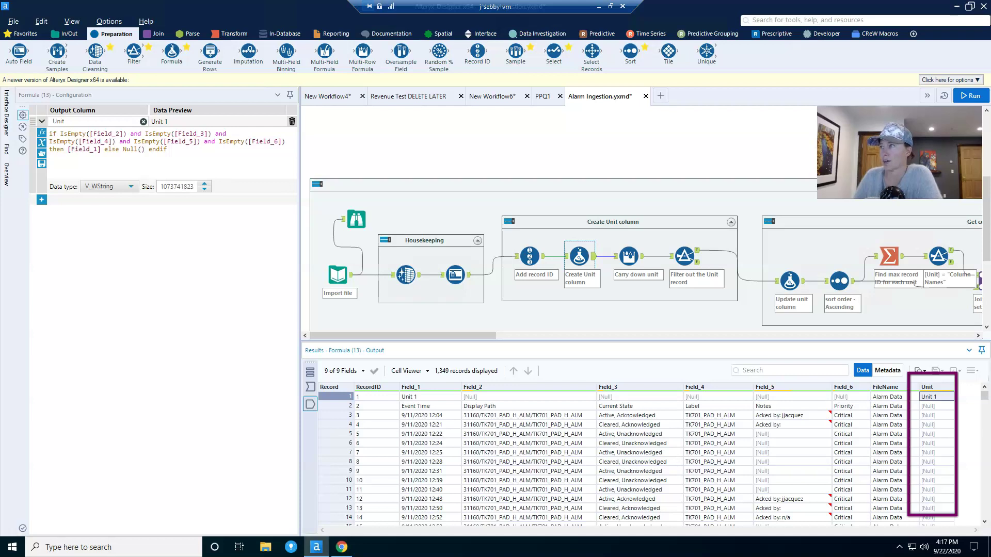
Step: Review the Multi-Row Formula that carries the unit down and check the Unit column throughout its output
{"action": "left_click", "coordinate": [629, 255]}
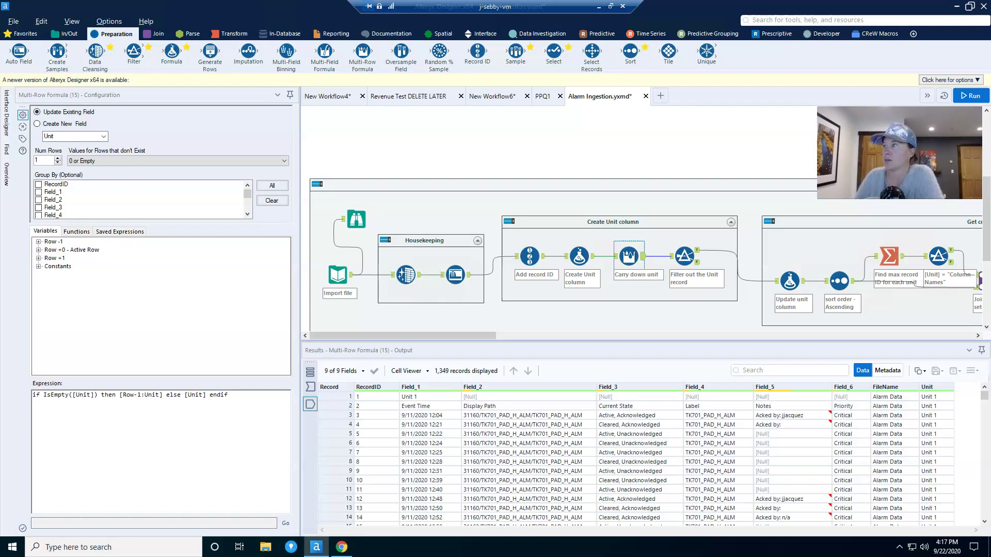
{"action": "scroll", "coordinate": [599, 459], "scroll_direction": "down", "scroll_amount": 7}
{"action": "scroll", "coordinate": [598, 460], "scroll_direction": "down", "scroll_amount": 8}
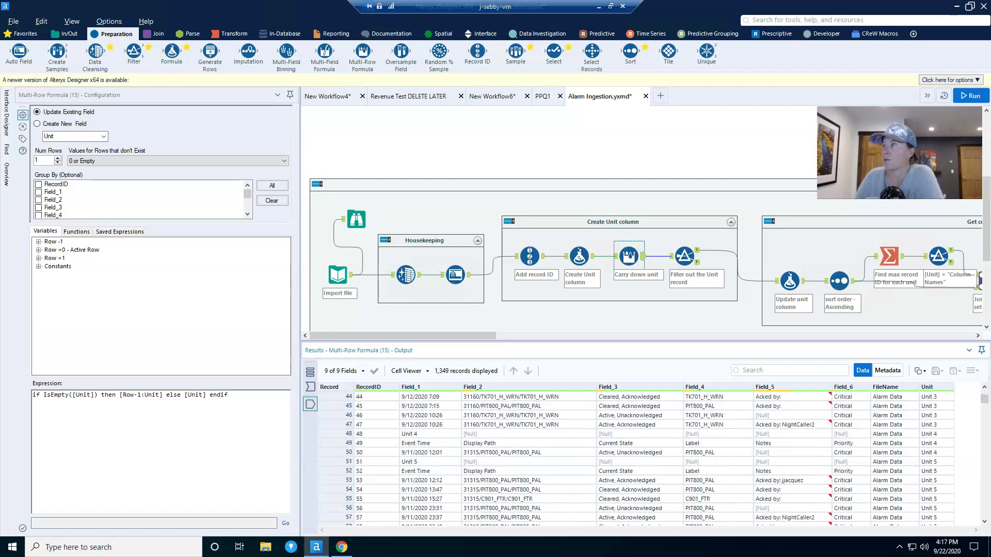
{"action": "scroll", "coordinate": [598, 459], "scroll_direction": "up", "scroll_amount": 15}
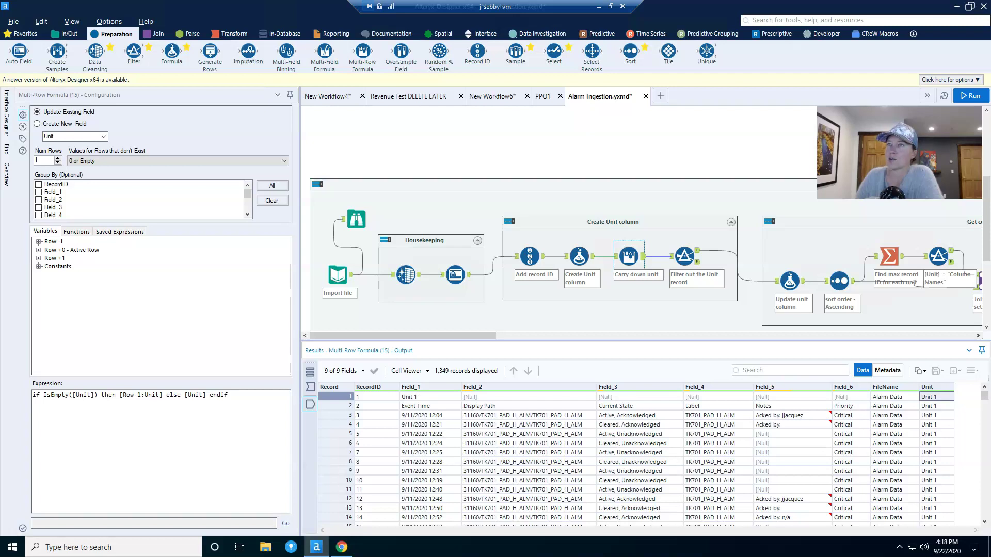
{"action": "left_click", "coordinate": [335, 396]}
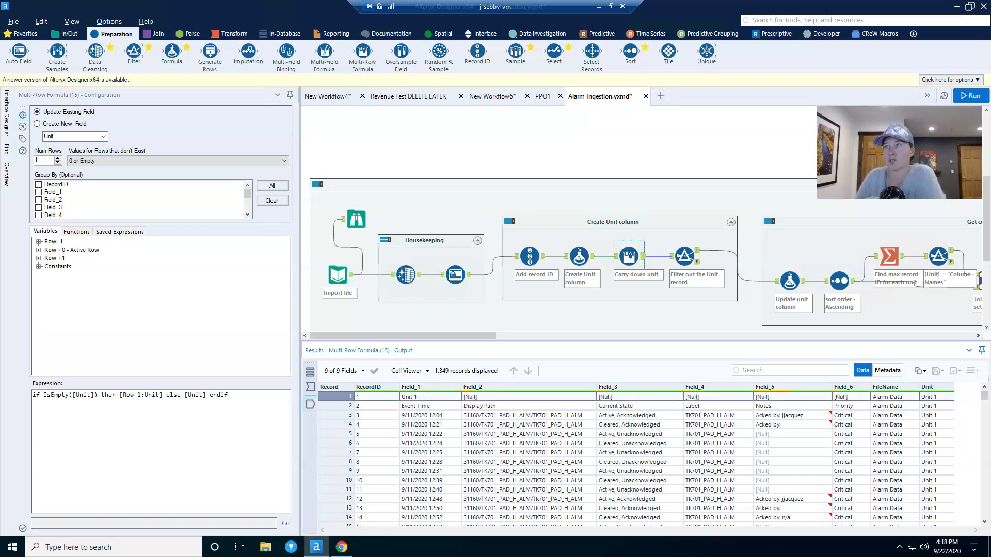
Step: Review the custom expression of the filter that removes the unit records and inspect its False and True outputs
{"action": "left_click", "coordinate": [684, 255]}
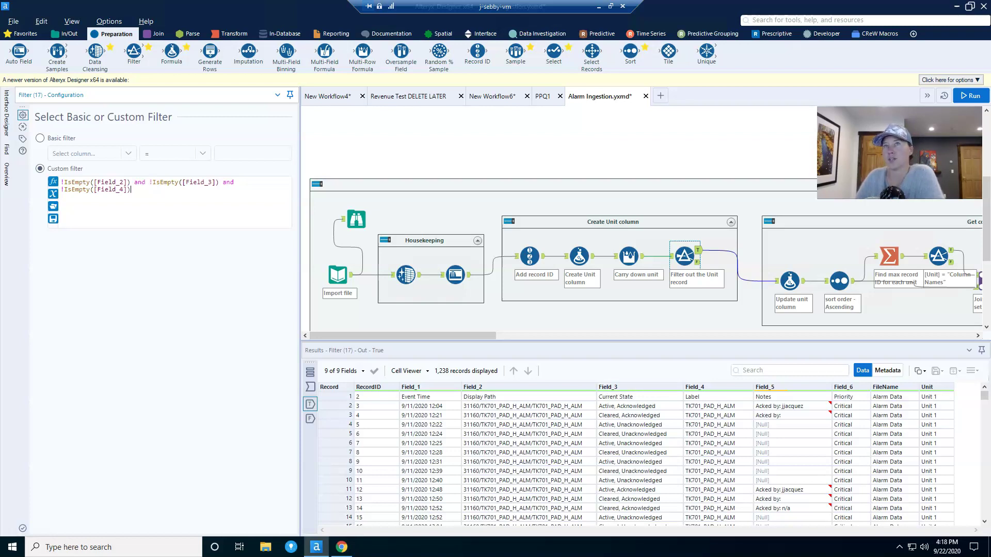
{"action": "left_click", "coordinate": [97, 182]}
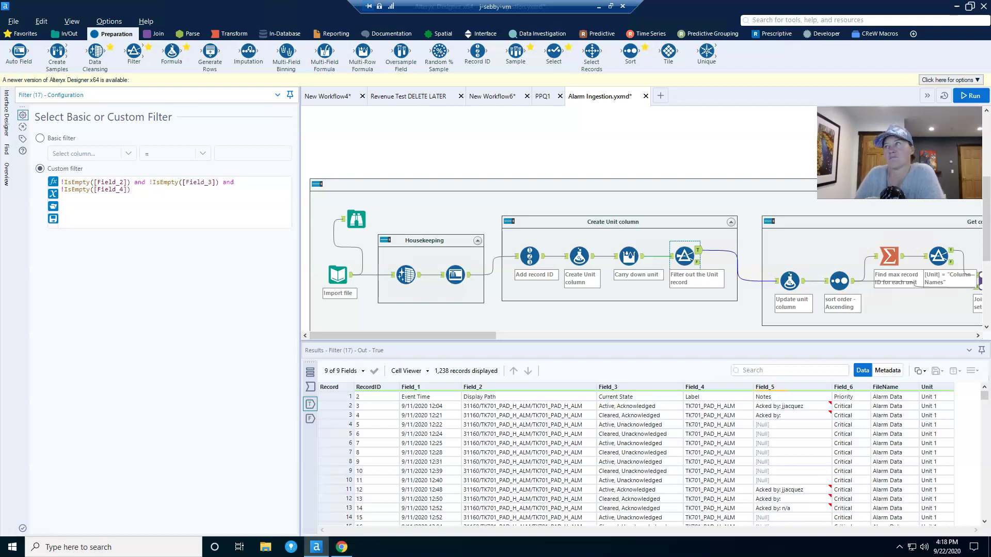
{"action": "left_click", "coordinate": [697, 262]}
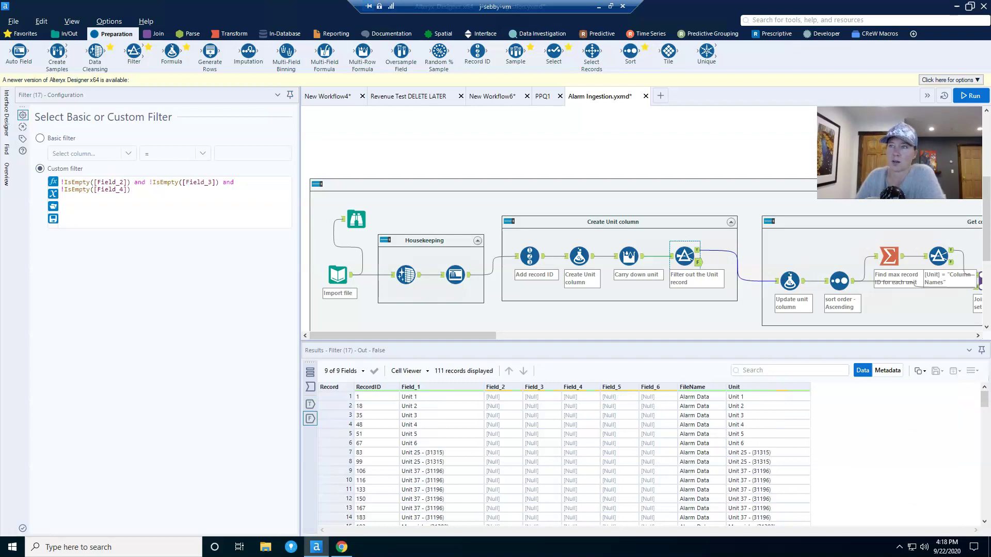
{"action": "left_click", "coordinate": [423, 396]}
{"action": "left_click", "coordinate": [697, 250]}
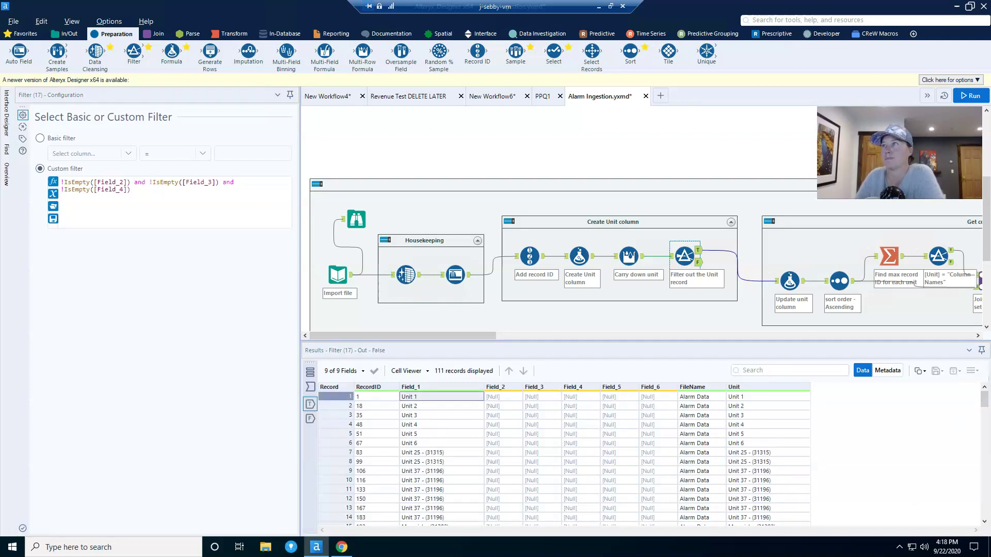
Step: Review the Unit and sort order expressions in the Update unit column formula and check the header row in its output
{"action": "left_click", "coordinate": [789, 280]}
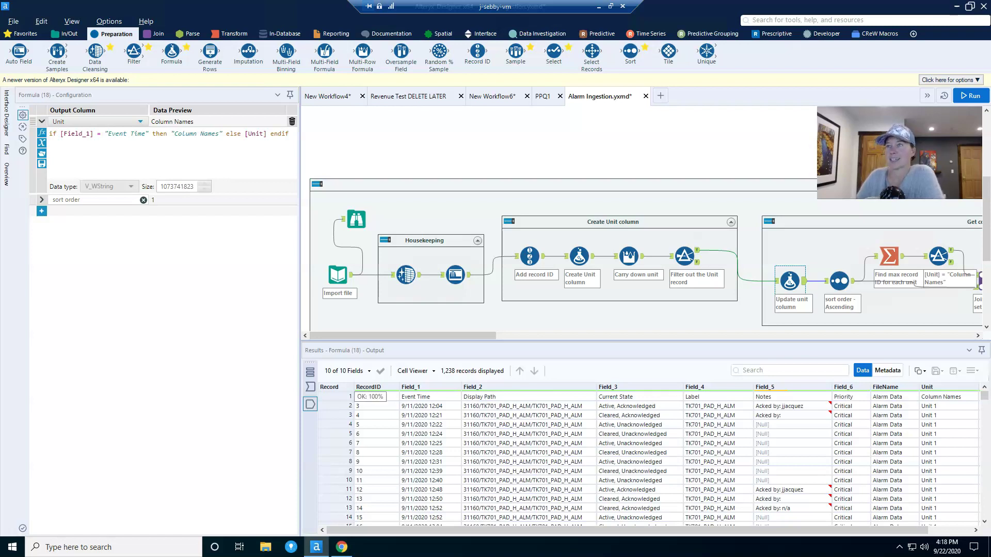
{"action": "left_click", "coordinate": [377, 396]}
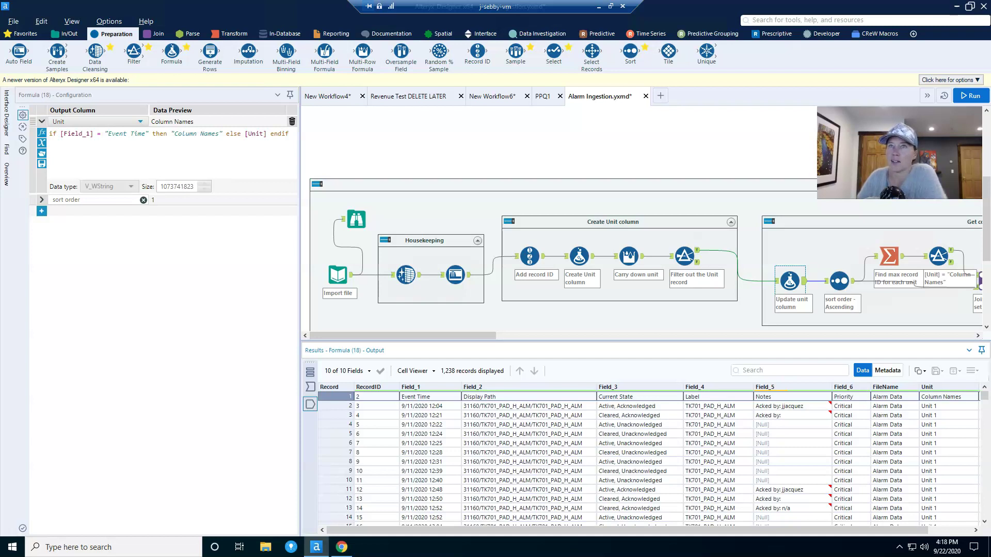
{"action": "left_click", "coordinate": [288, 134]}
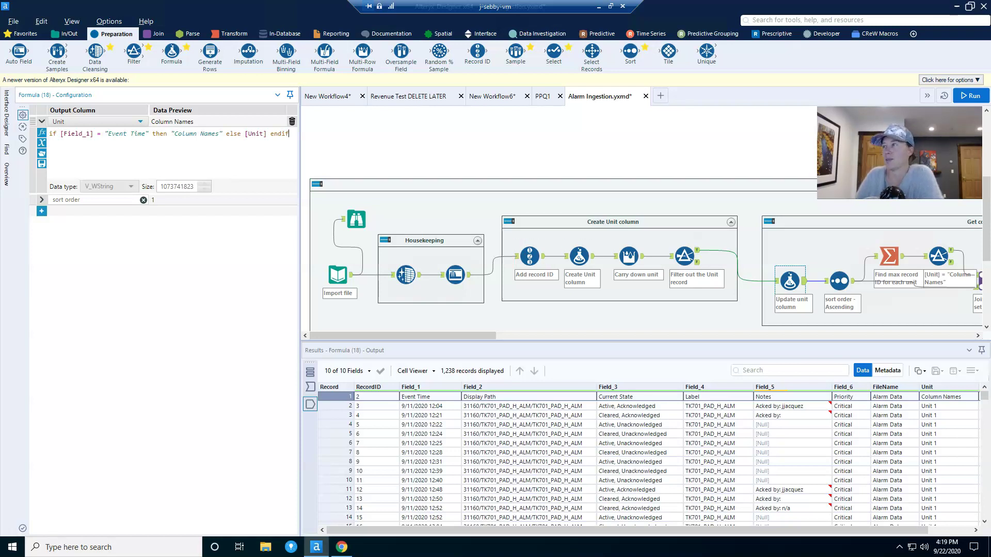
{"action": "left_click", "coordinate": [947, 406]}
{"action": "left_click", "coordinate": [947, 396]}
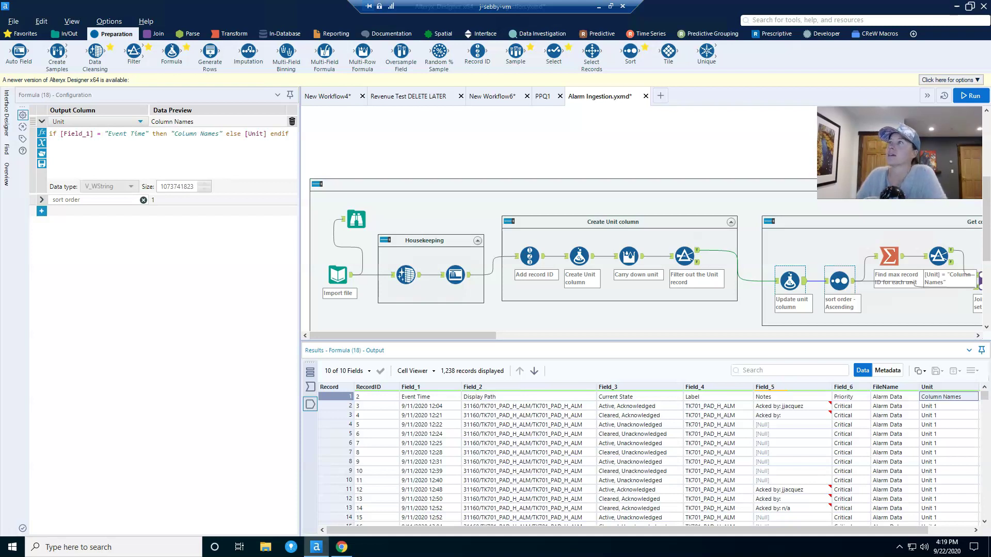
{"action": "left_click", "coordinate": [41, 200]}
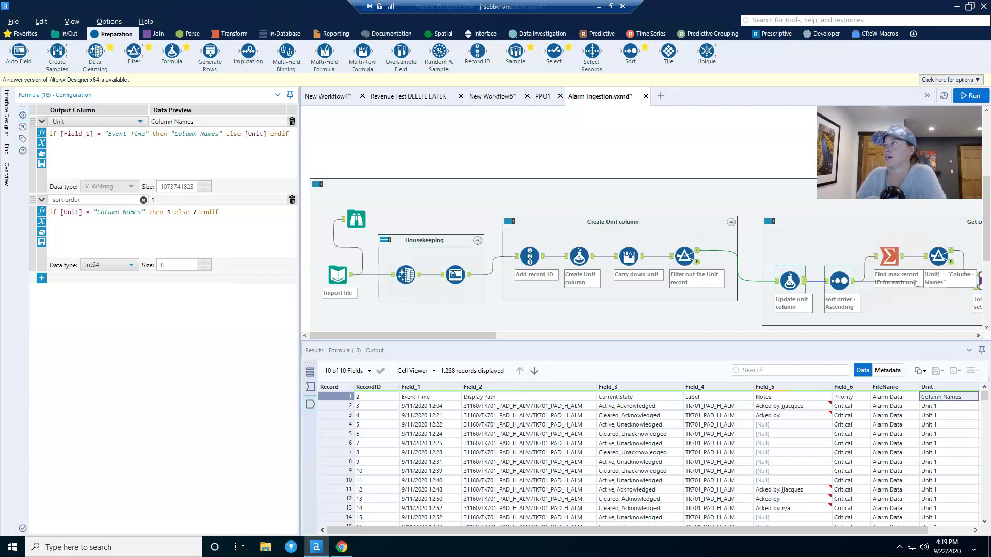
Step: Inspect the ascending sort on sort order in the Get column names section, revisit the formula feeding it, and examine the sorted records
{"action": "left_click", "coordinate": [839, 281]}
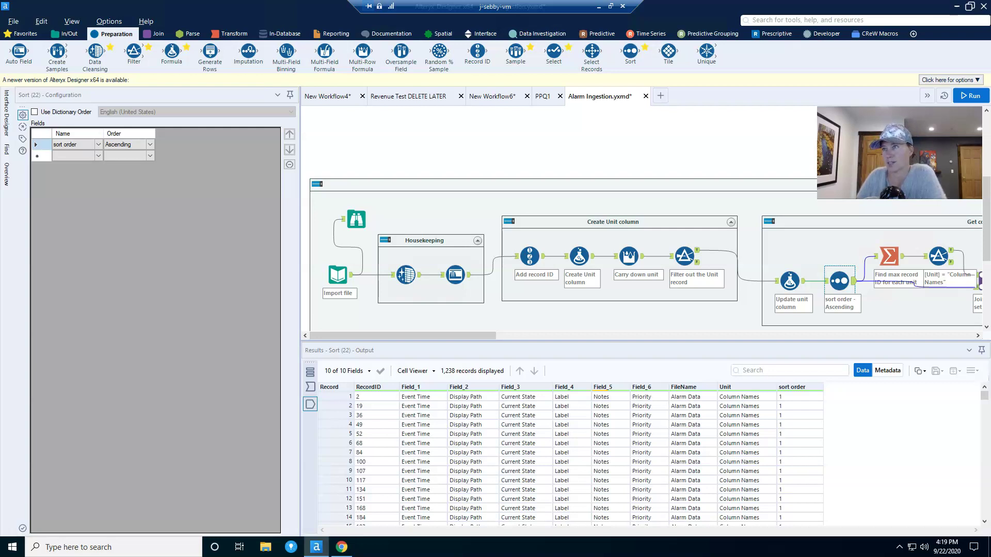
{"action": "scroll", "coordinate": [640, 253], "scroll_direction": "right", "scroll_amount": 5}
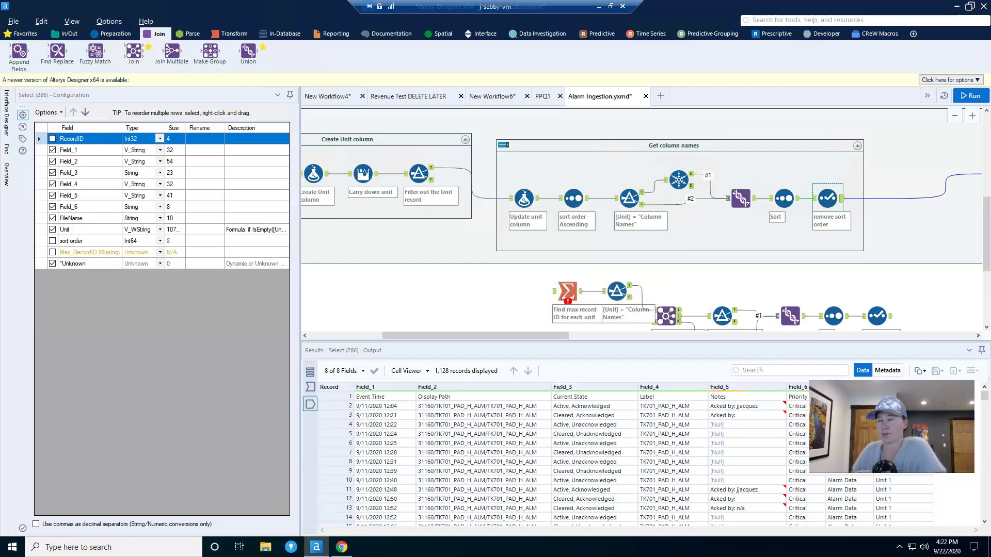
{"action": "scroll", "coordinate": [616, 250], "scroll_direction": "down", "scroll_amount": 2}
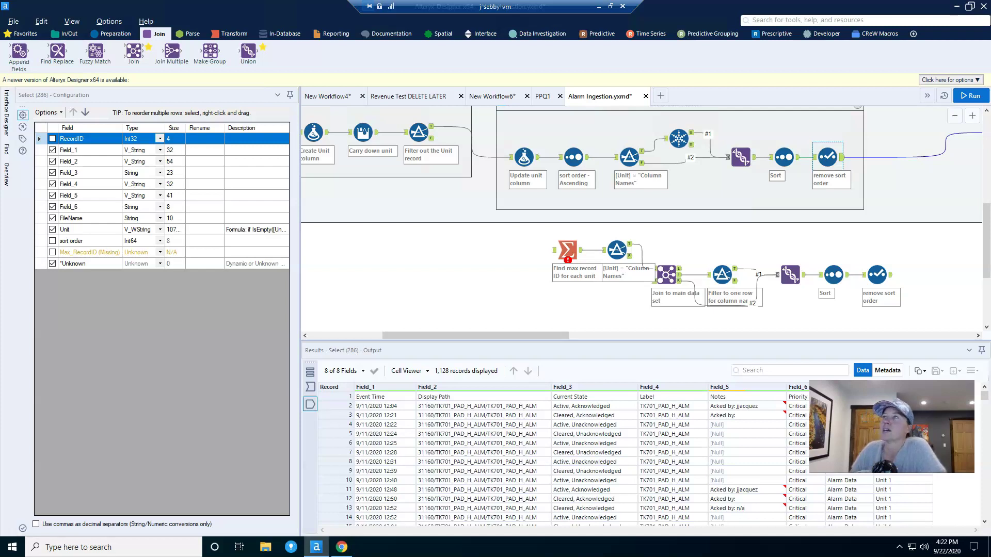
{"action": "scroll", "coordinate": [641, 219], "scroll_direction": "up", "scroll_amount": 1}
{"action": "left_click", "coordinate": [572, 199]}
{"action": "left_click", "coordinate": [523, 198]}
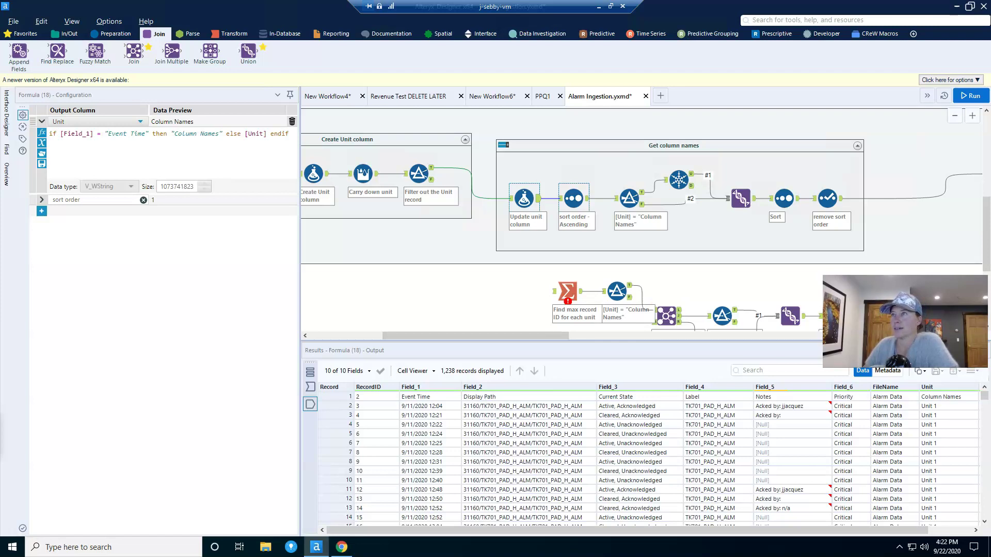
{"action": "left_click", "coordinate": [574, 198]}
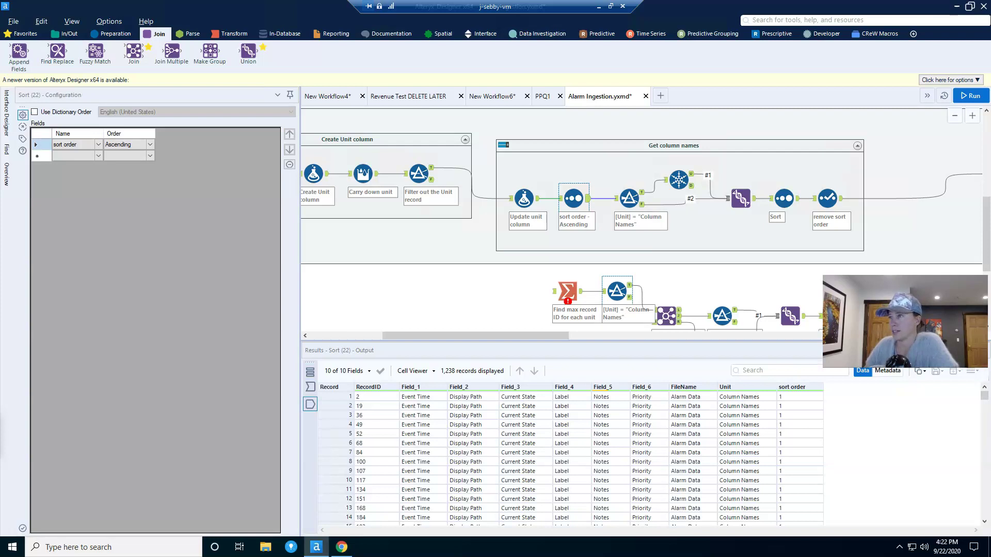
{"action": "scroll", "coordinate": [562, 457], "scroll_direction": "down", "scroll_amount": 20}
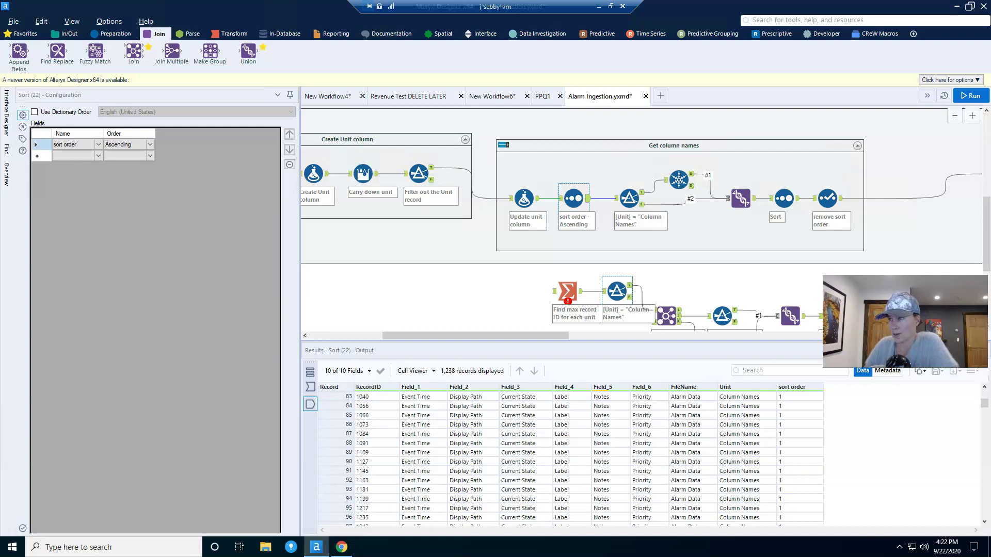
Step: Review the filter that isolates the Column Names records and the Unique tool on Field_1, comparing their outputs
{"action": "left_click", "coordinate": [628, 197]}
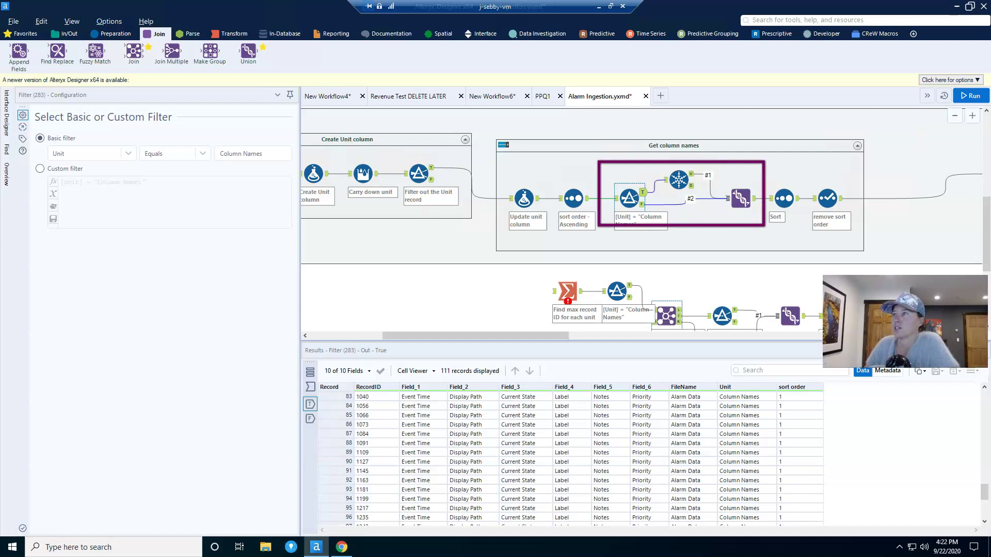
{"action": "scroll", "coordinate": [567, 456], "scroll_direction": "up", "scroll_amount": 5}
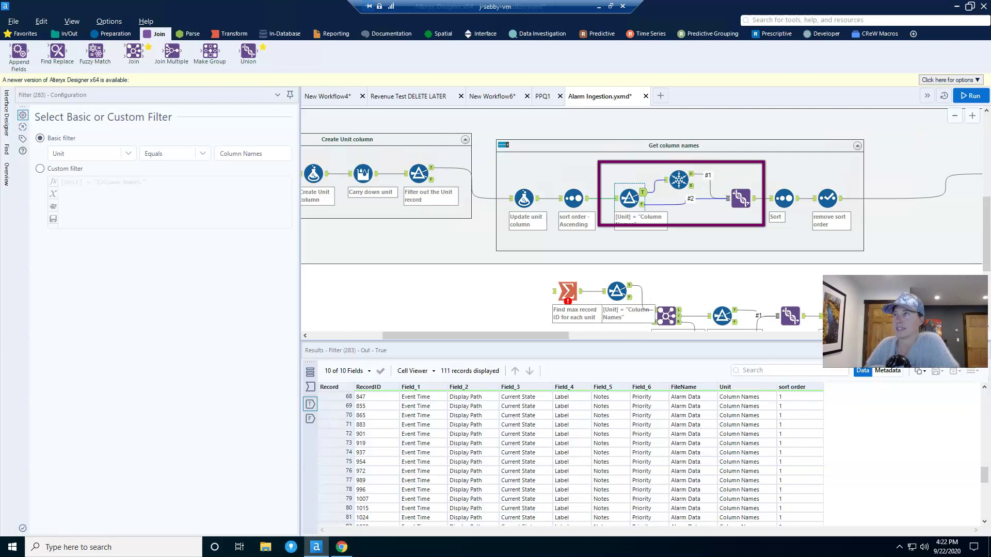
{"action": "left_click", "coordinate": [678, 179]}
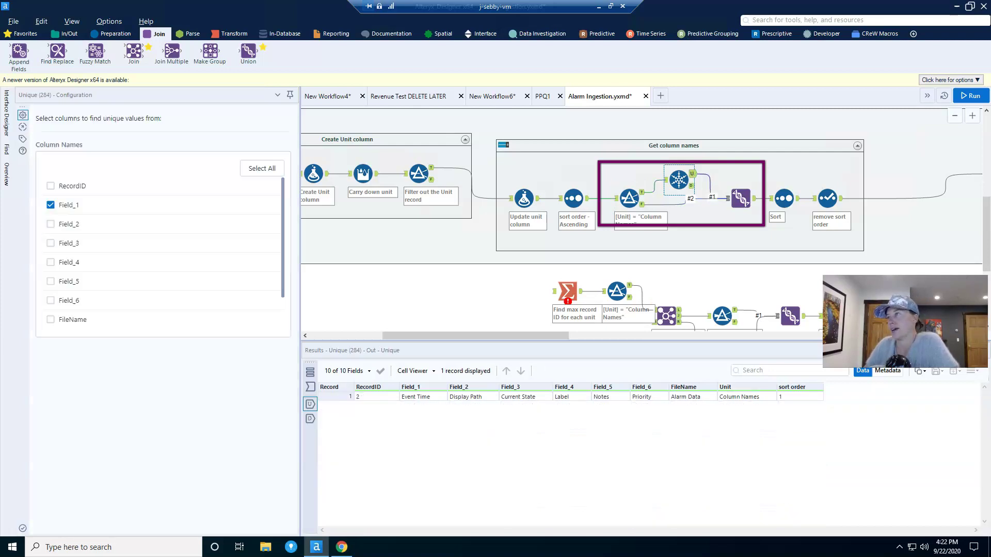
{"action": "left_click", "coordinate": [629, 198]}
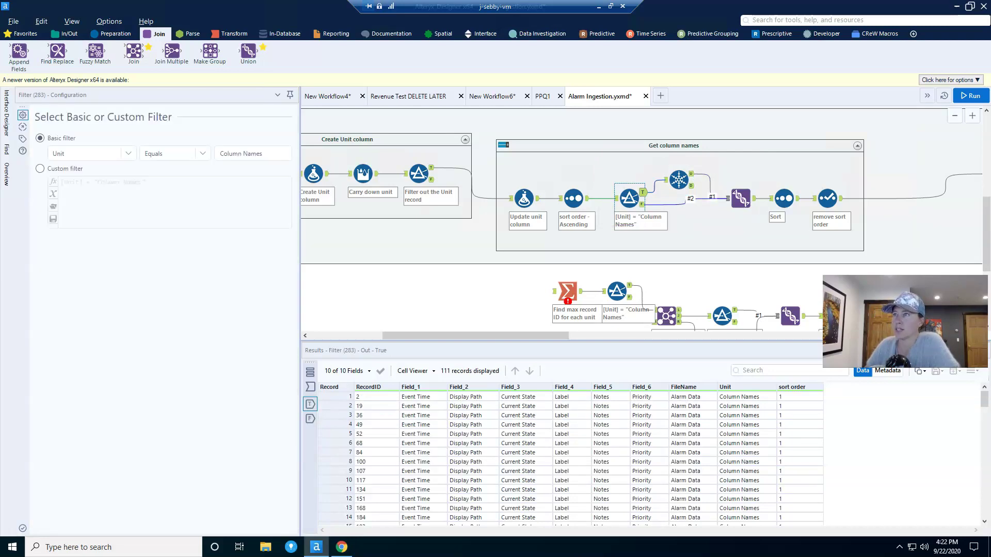
{"action": "left_click", "coordinate": [679, 180]}
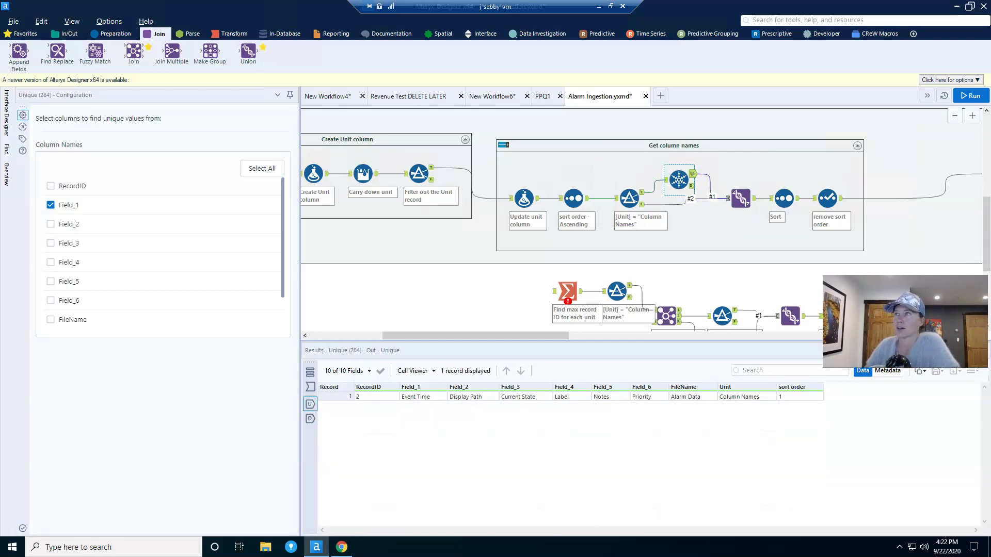
Step: Inspect the Union, the following sort order sort with its header row, and the Select that removes RecordID and sort order
{"action": "left_click", "coordinate": [740, 198]}
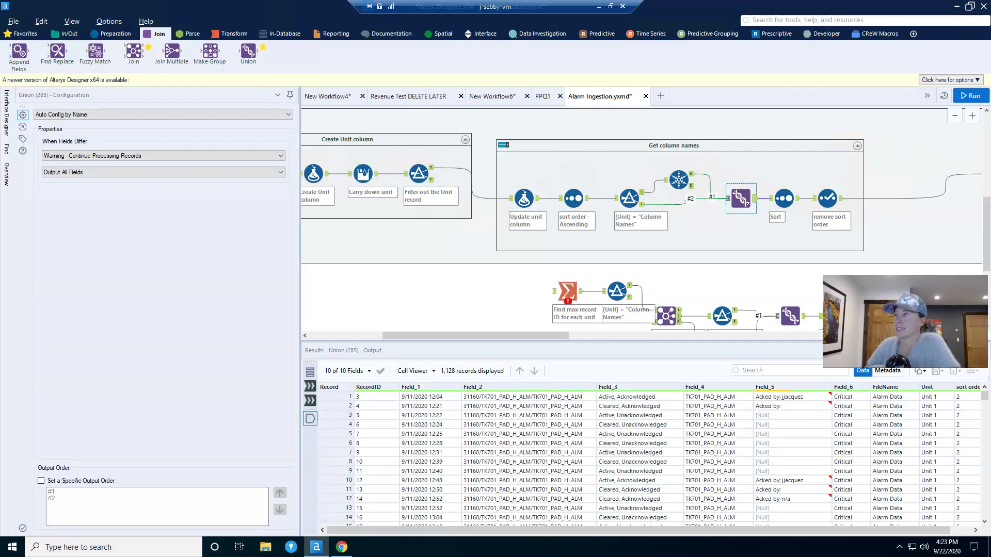
{"action": "left_click", "coordinate": [784, 198]}
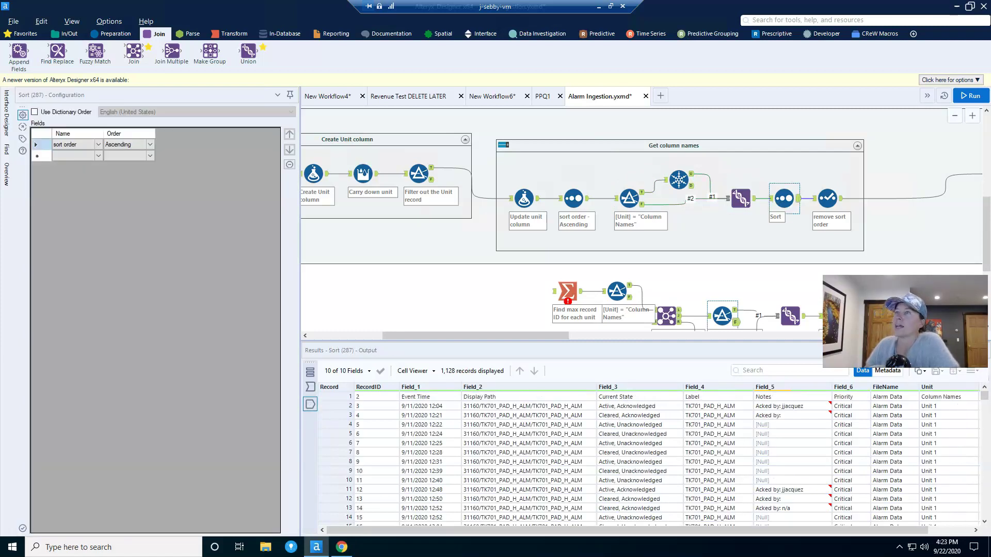
{"action": "left_click", "coordinate": [479, 397]}
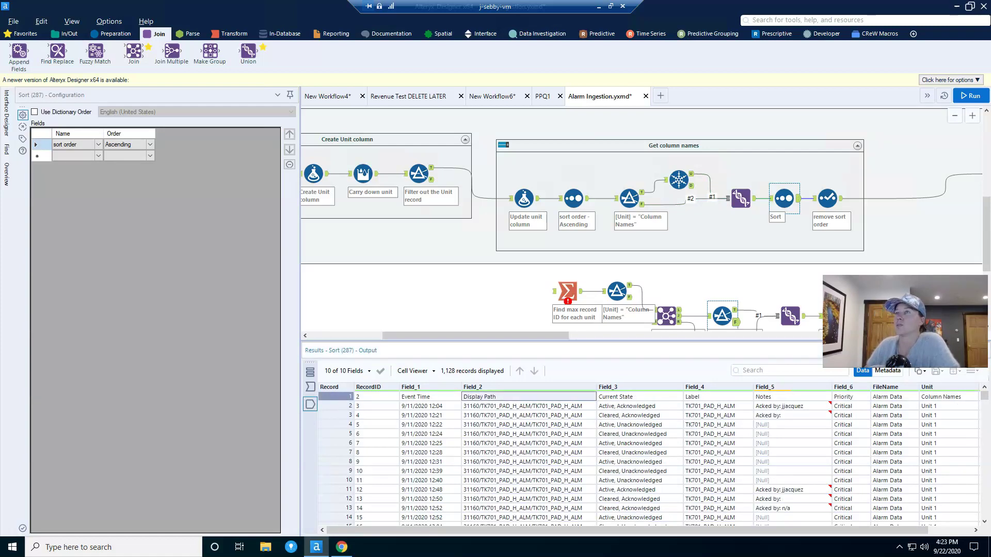
{"action": "left_click", "coordinate": [336, 396]}
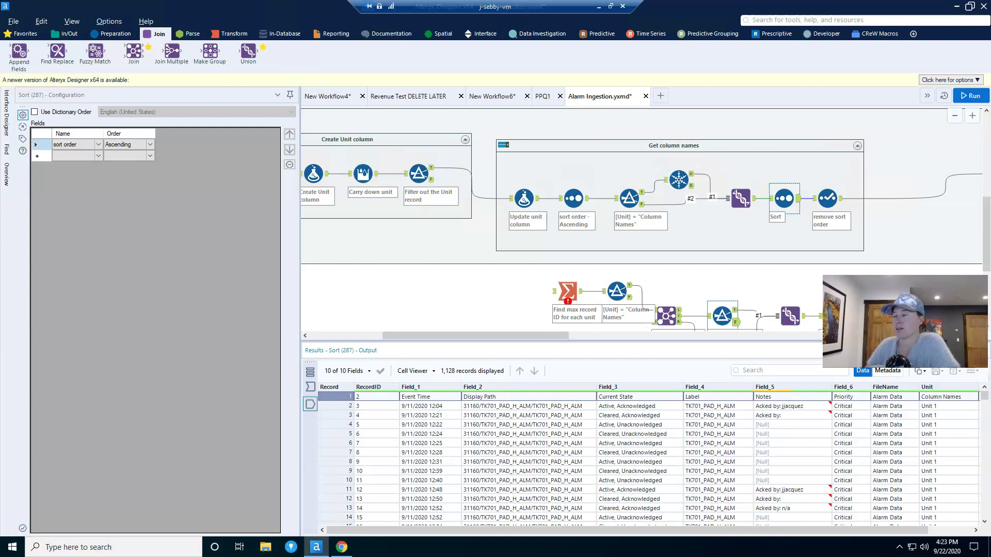
{"action": "left_click", "coordinate": [827, 197]}
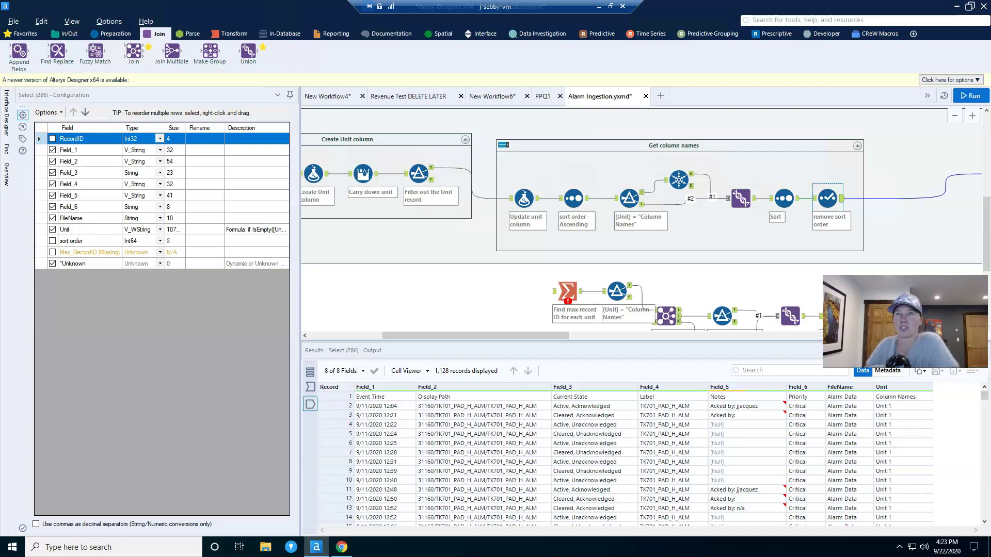
Step: Run the workflow and show the output of the unit-updating formula in the Dynamic column naming section
{"action": "left_click_drag", "start_coordinate": [475, 335], "coordinate": [569, 335]}
{"action": "scroll", "coordinate": [642, 237], "scroll_direction": "right", "scroll_amount": 1}
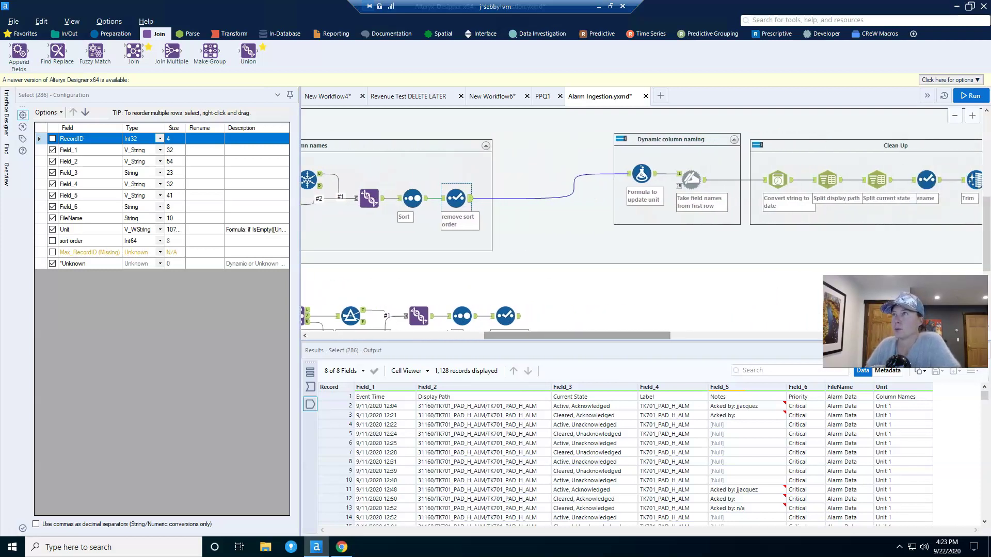
{"action": "left_click", "coordinate": [641, 174]}
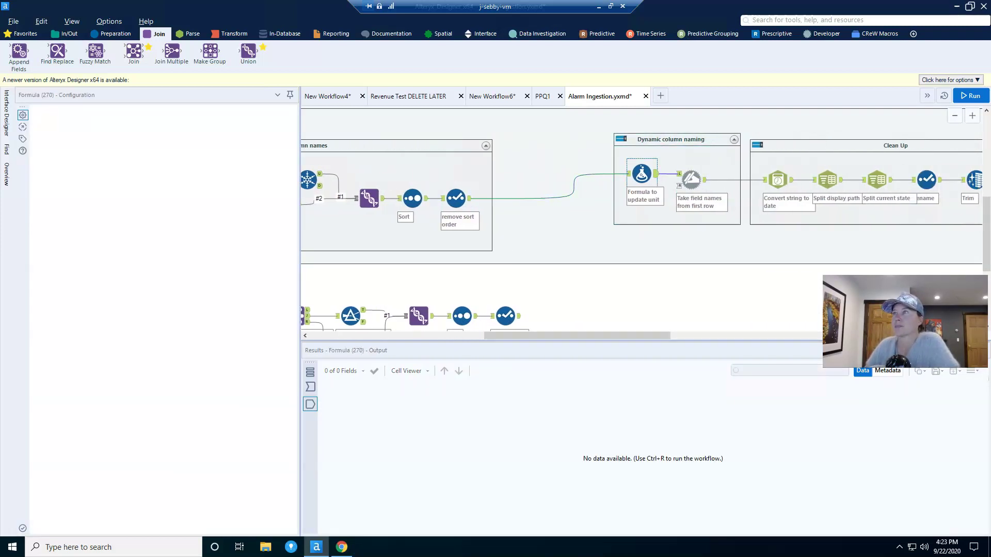
{"action": "key", "text": "ctrl+r"}
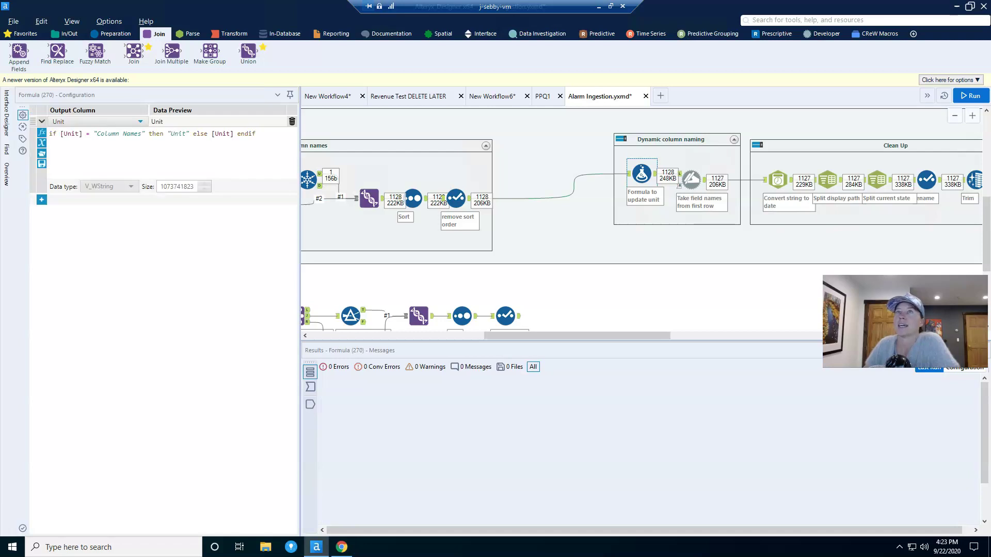
{"action": "left_click", "coordinate": [308, 180]}
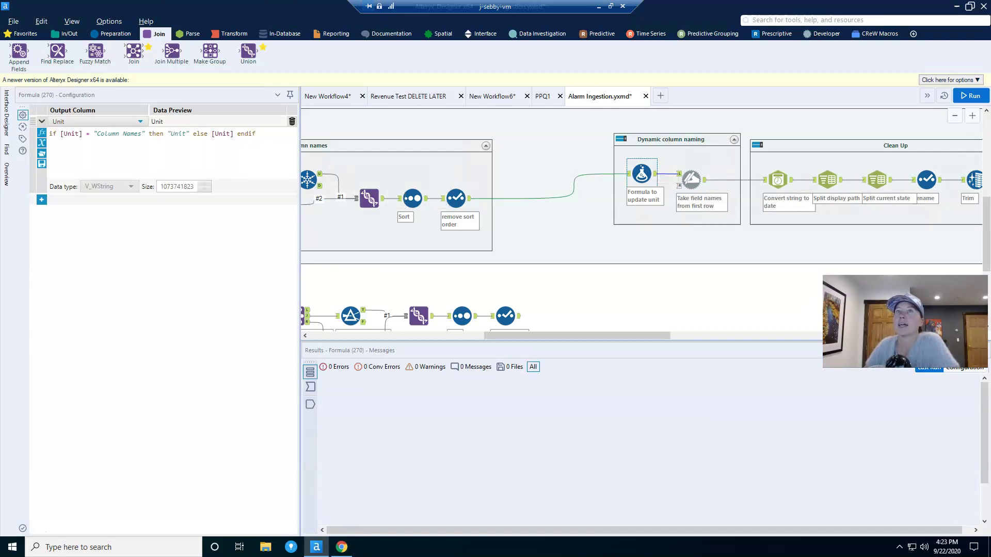
{"action": "left_click", "coordinate": [654, 173]}
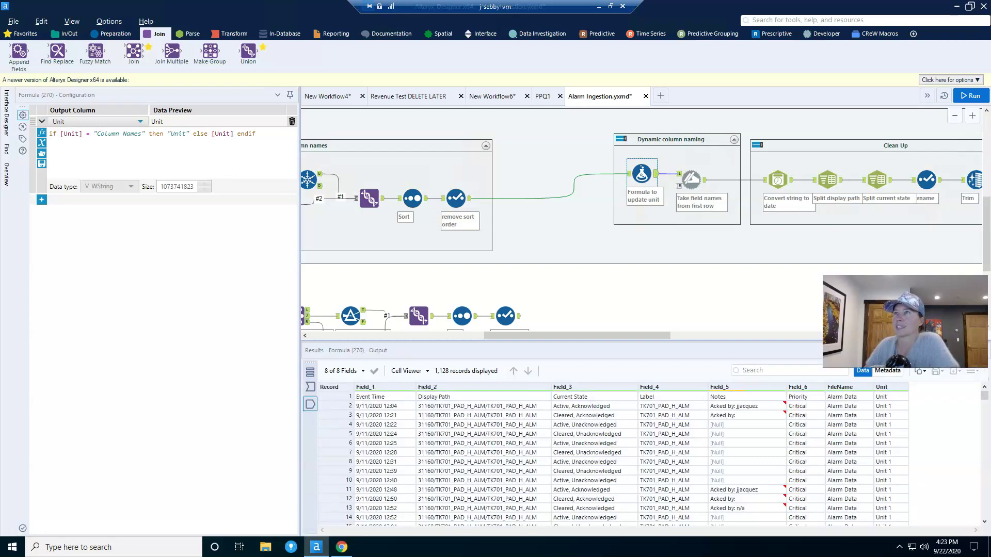
Step: Compare the header row's Unit value before and after the formula, and review the Dynamic Rename mode and its field list
{"action": "left_click", "coordinate": [469, 198]}
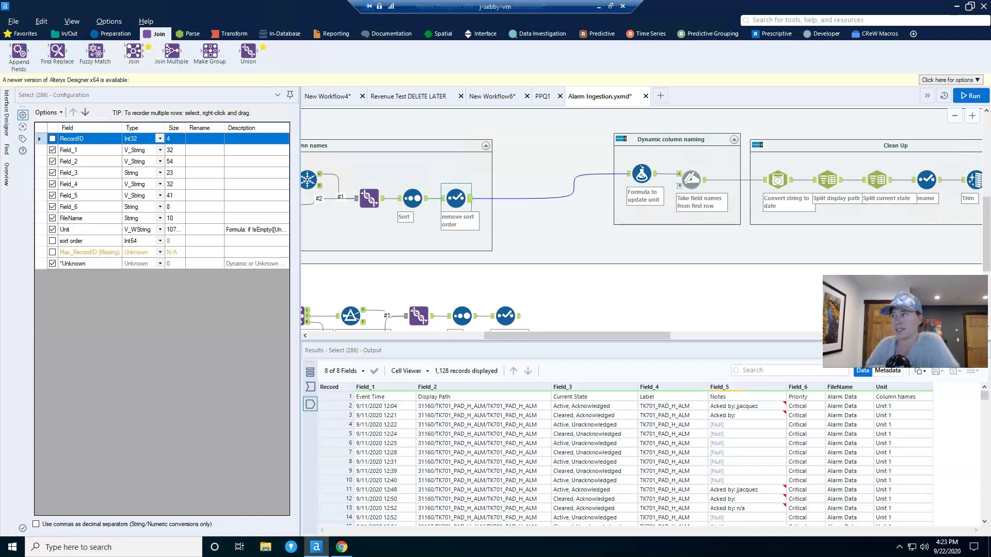
{"action": "left_click", "coordinate": [641, 173]}
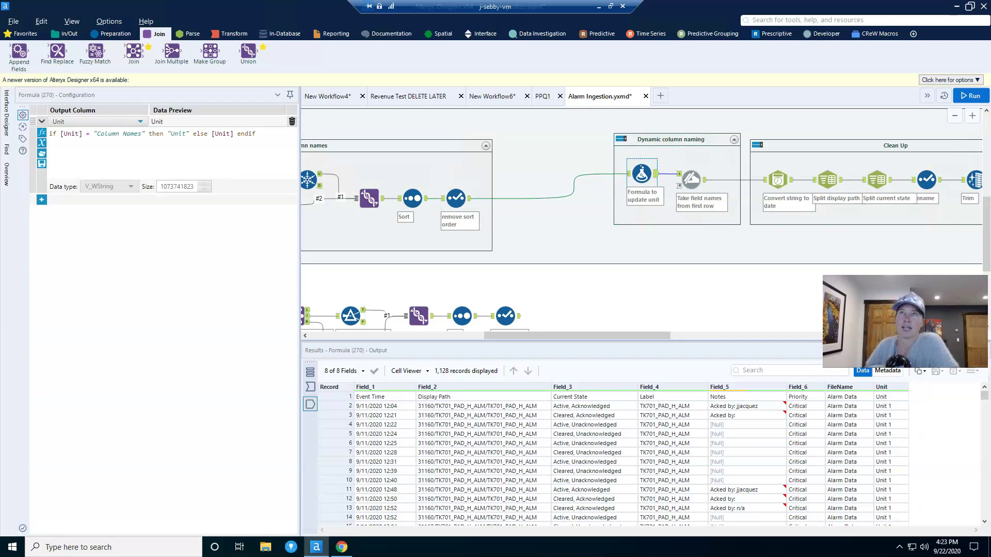
{"action": "left_click", "coordinate": [691, 179]}
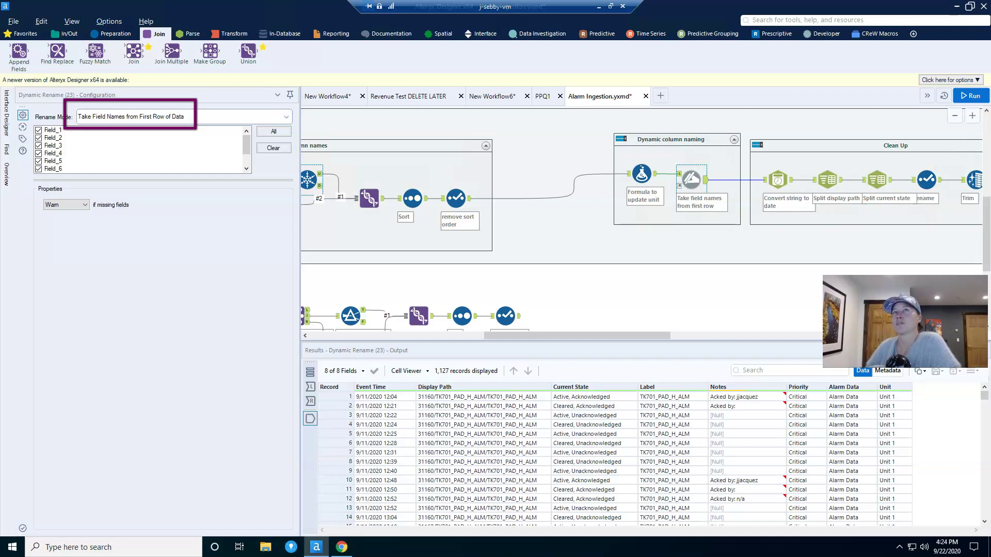
{"action": "scroll", "coordinate": [139, 149], "scroll_direction": "down", "scroll_amount": 1}
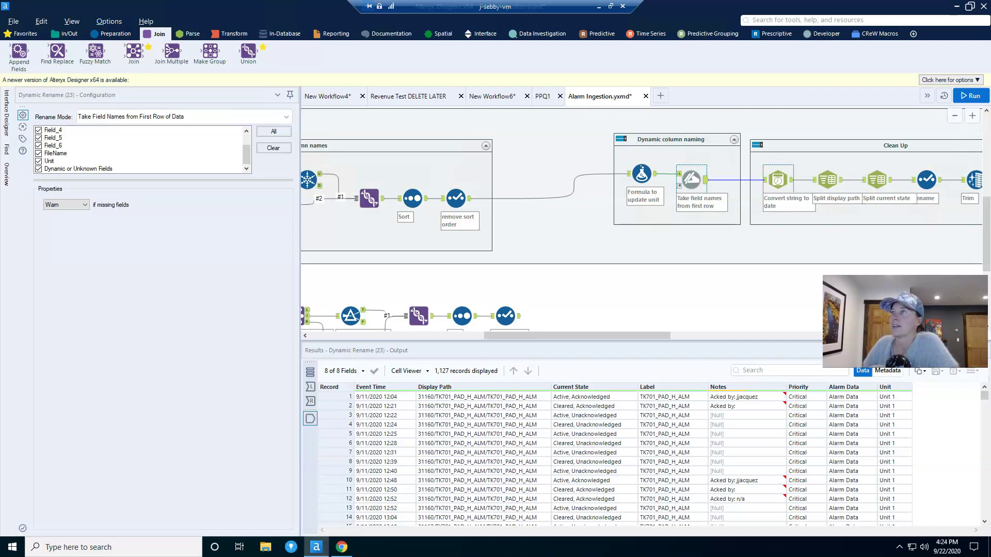
Step: Review the Event Time string-to-date conversion and the delimiter and column count that split Display Path in the Clean Up section
{"action": "left_click", "coordinate": [777, 180]}
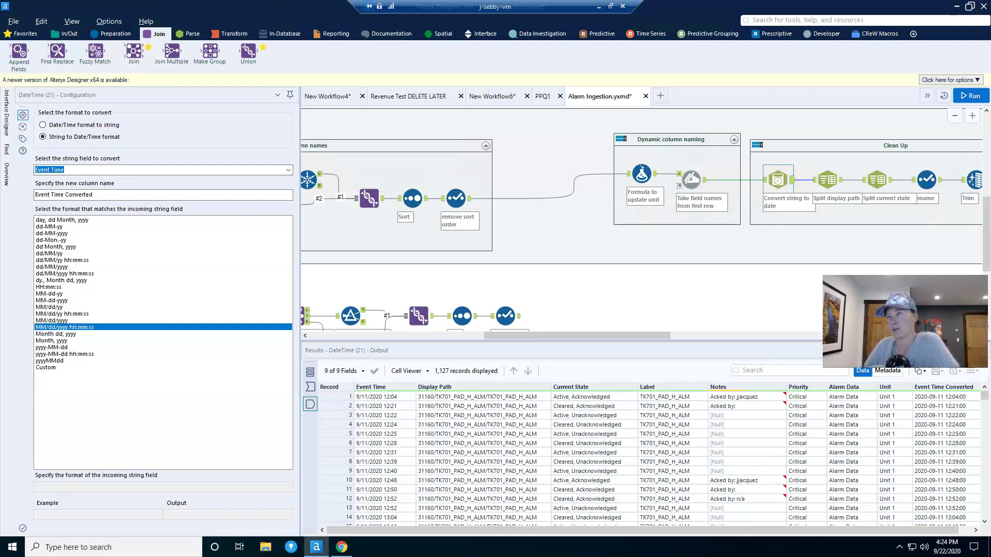
{"action": "left_click", "coordinate": [827, 180]}
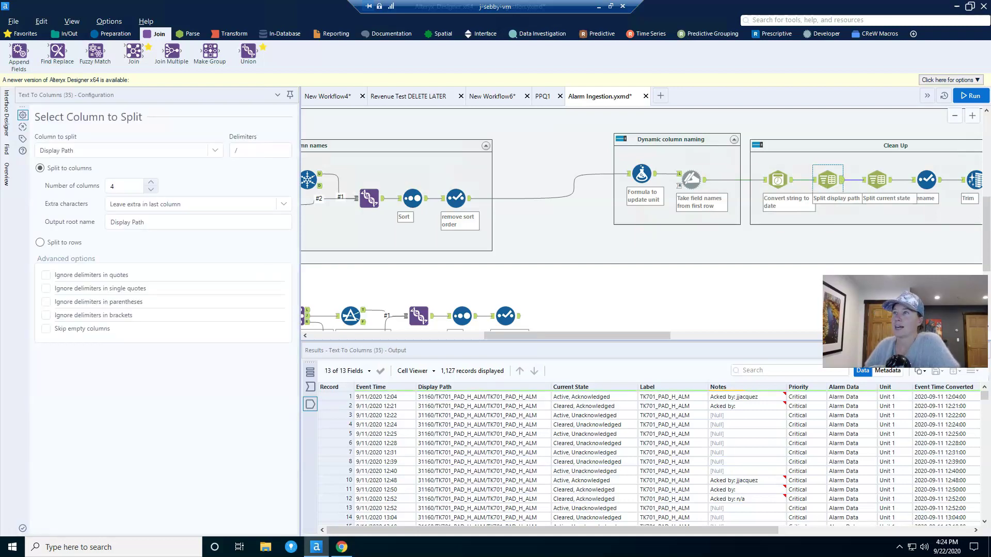
{"action": "left_click", "coordinate": [777, 180]}
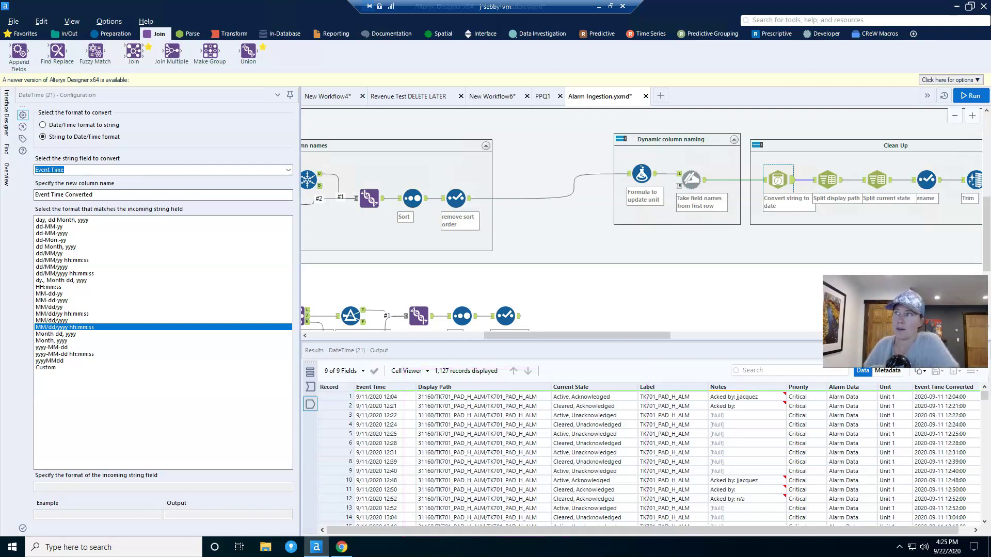
{"action": "left_click", "coordinate": [827, 179]}
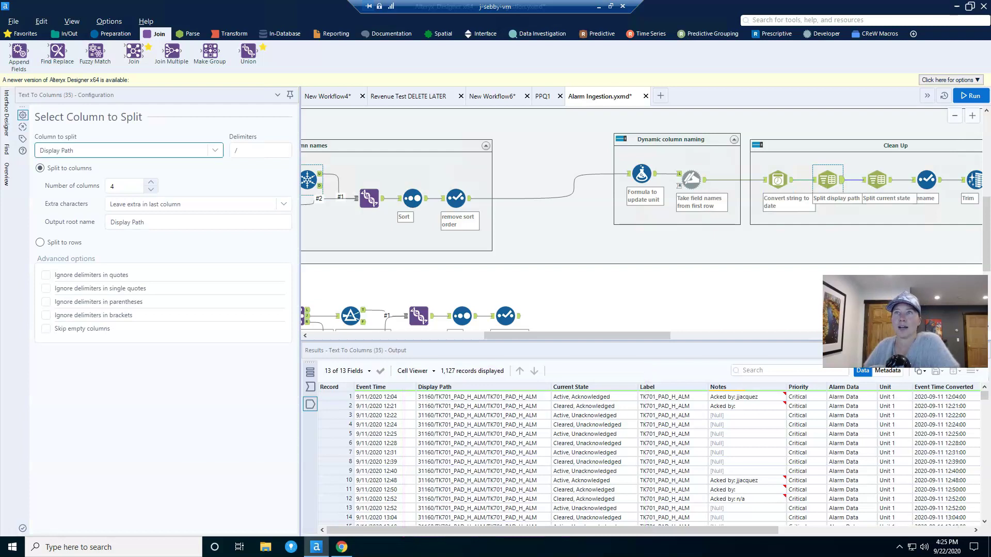
{"action": "left_click", "coordinate": [261, 150]}
{"action": "left_click", "coordinate": [124, 186]}
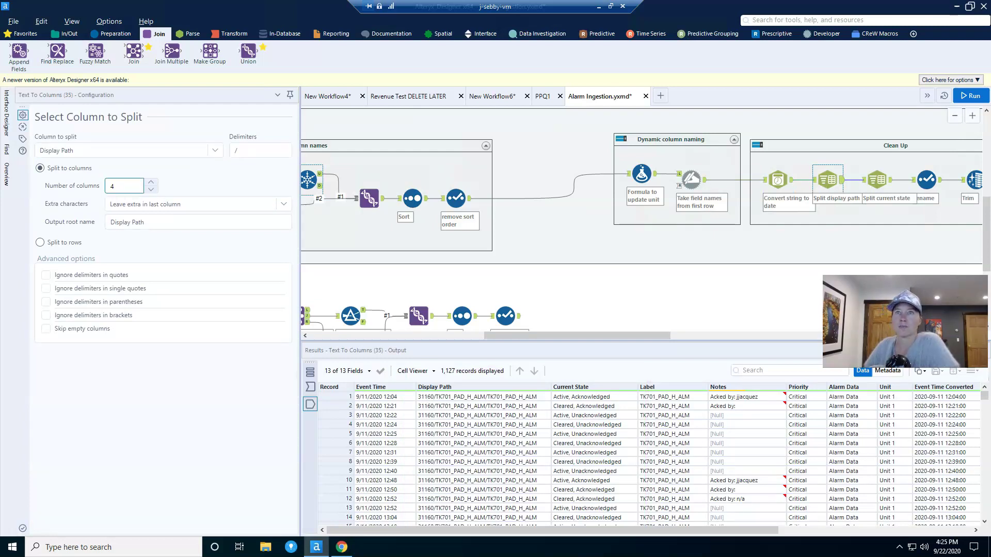
Step: Check the delimiter and number of columns used to split the Current State column
{"action": "left_click", "coordinate": [876, 179]}
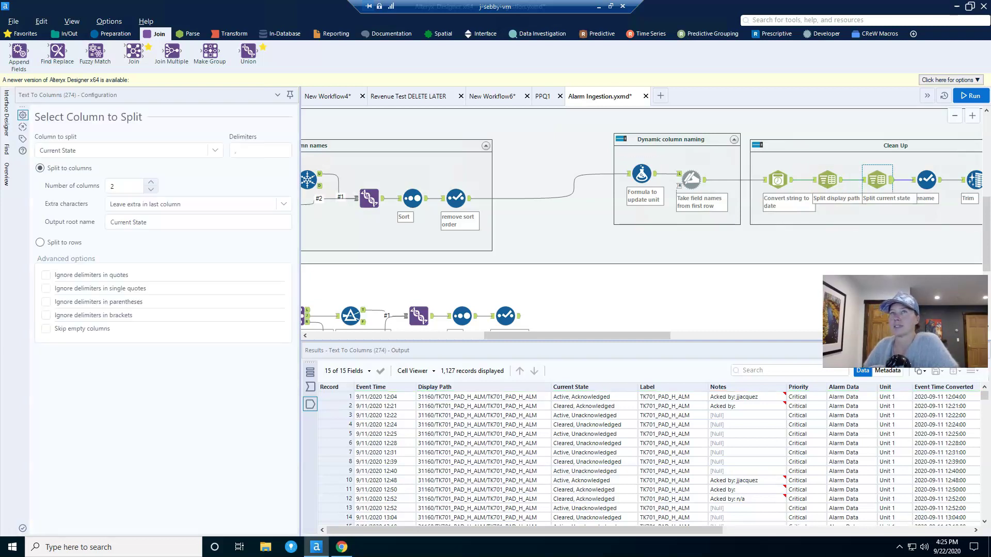
{"action": "left_click", "coordinate": [261, 150]}
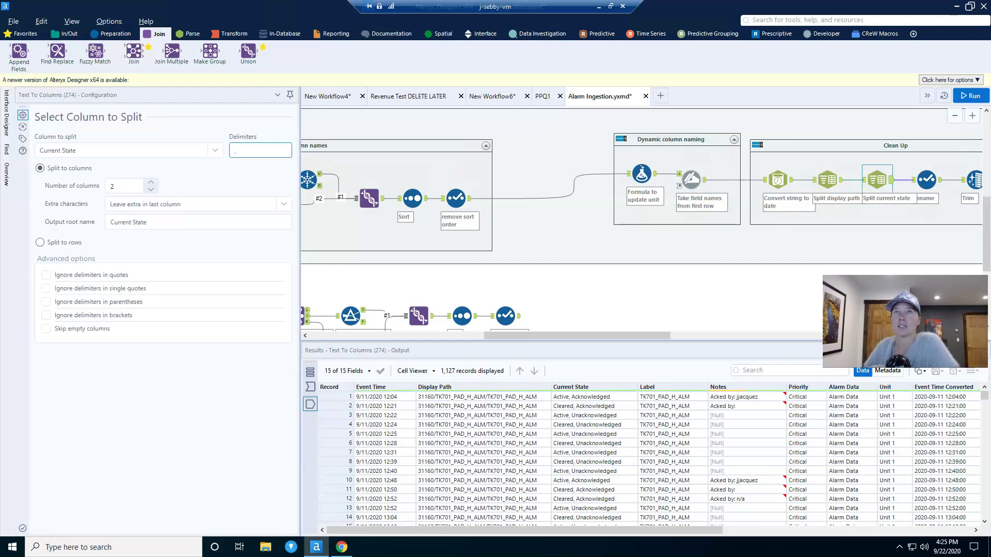
{"action": "left_click", "coordinate": [124, 186]}
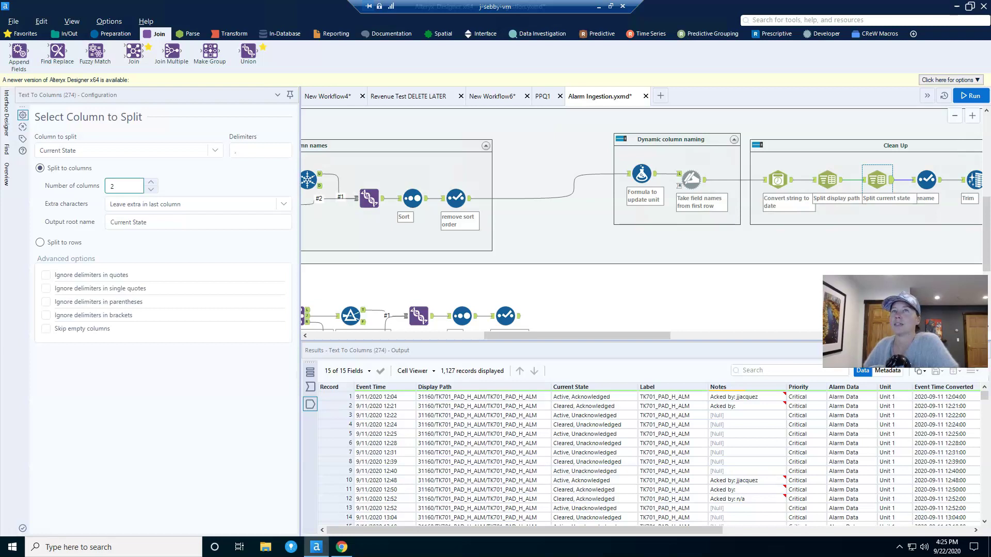
Step: Review the field renames in the Clean Up Select tool and compare its output with the Display Path split's columns
{"action": "left_click_drag", "start_coordinate": [577, 336], "coordinate": [624, 336]}
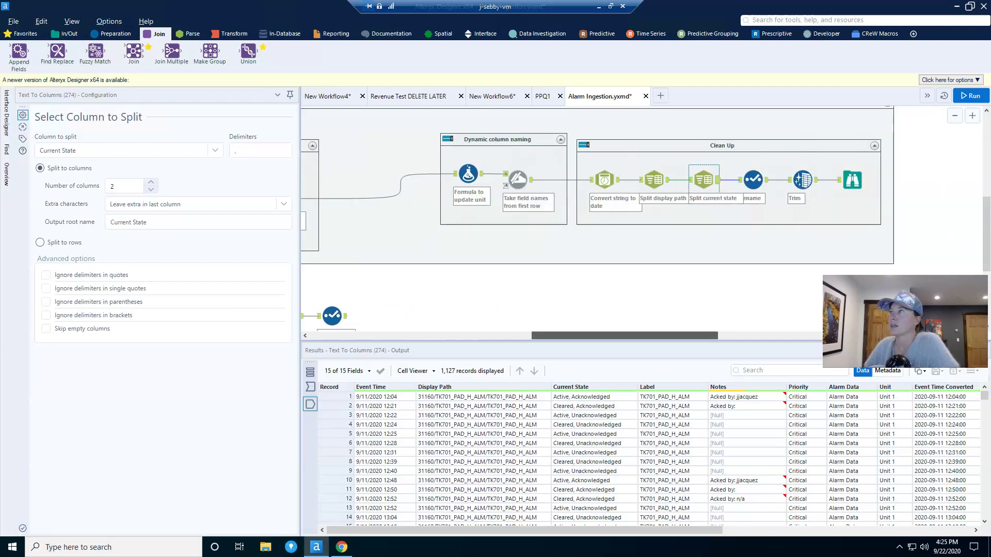
{"action": "left_click", "coordinate": [753, 179]}
{"action": "left_click", "coordinate": [752, 180]}
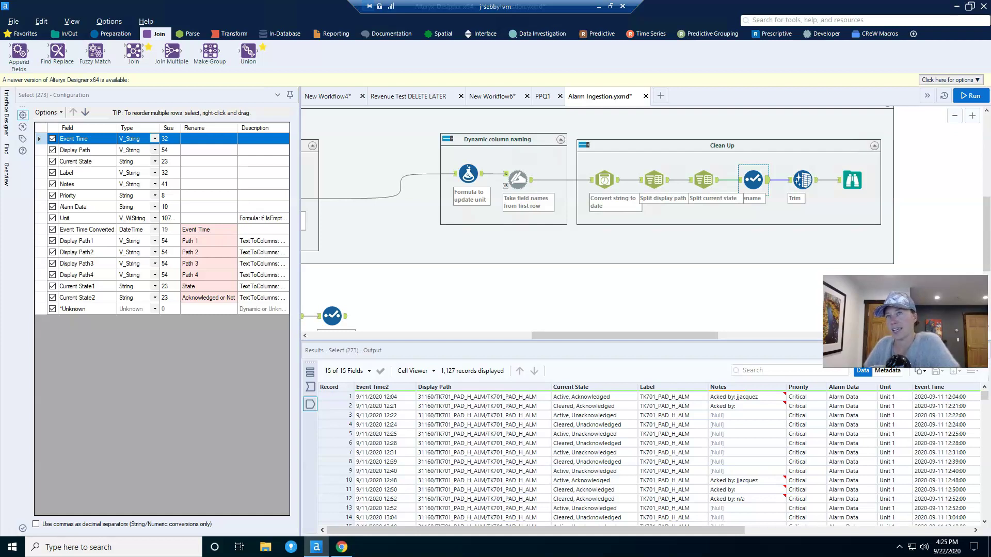
{"action": "left_click", "coordinate": [654, 179]}
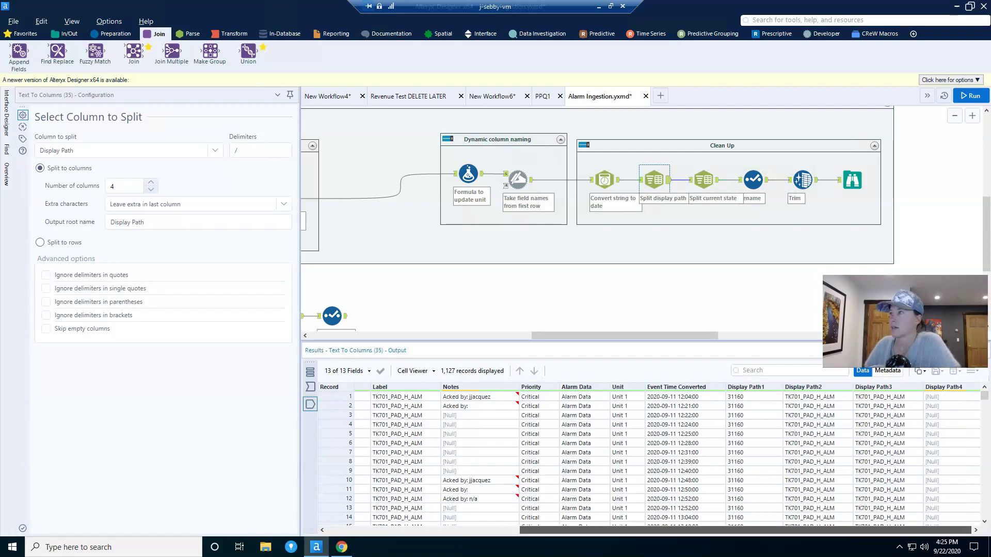
{"action": "scroll", "coordinate": [645, 457], "scroll_direction": "down", "scroll_amount": 6}
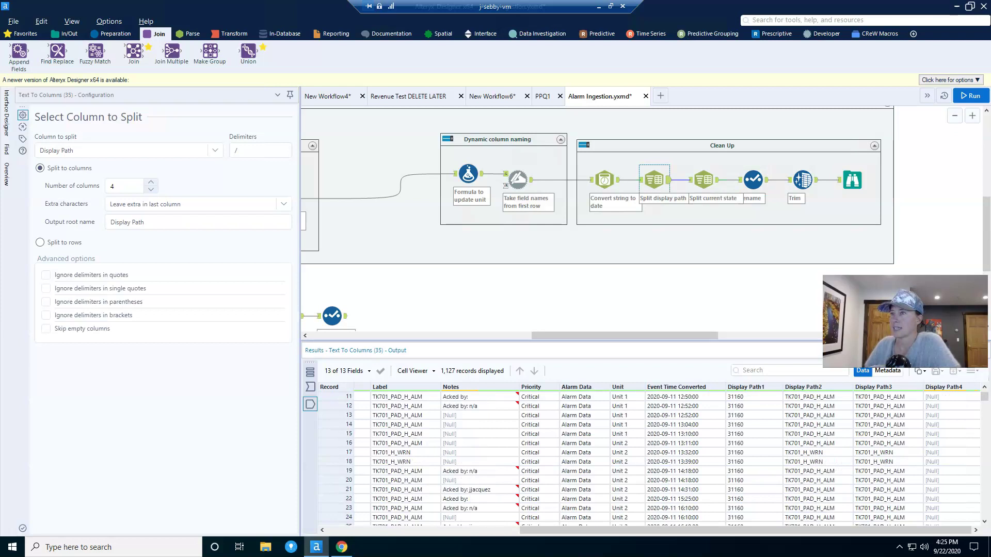
{"action": "scroll", "coordinate": [645, 457], "scroll_direction": "up", "scroll_amount": 3}
{"action": "scroll", "coordinate": [547, 479], "scroll_direction": "left", "scroll_amount": 3}
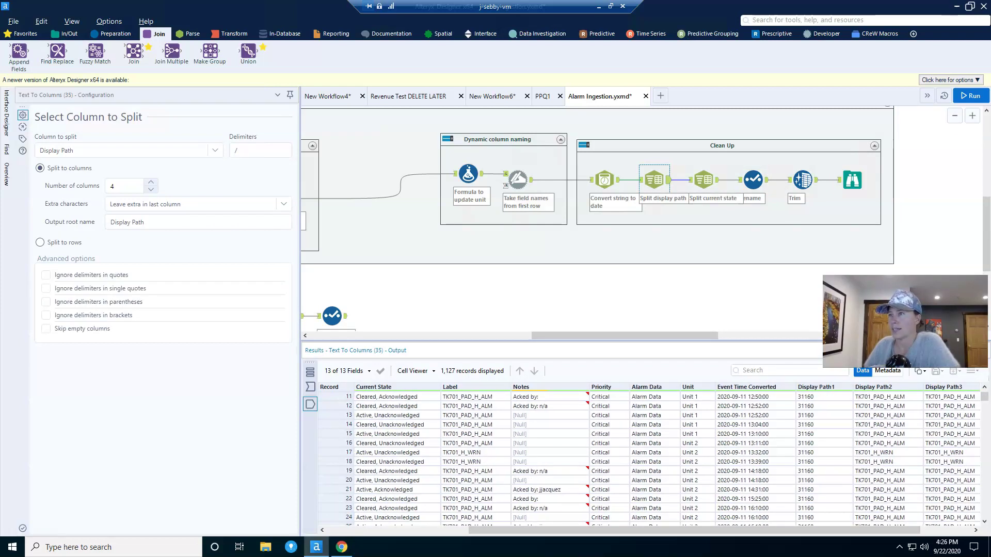
{"action": "left_click", "coordinate": [753, 180]}
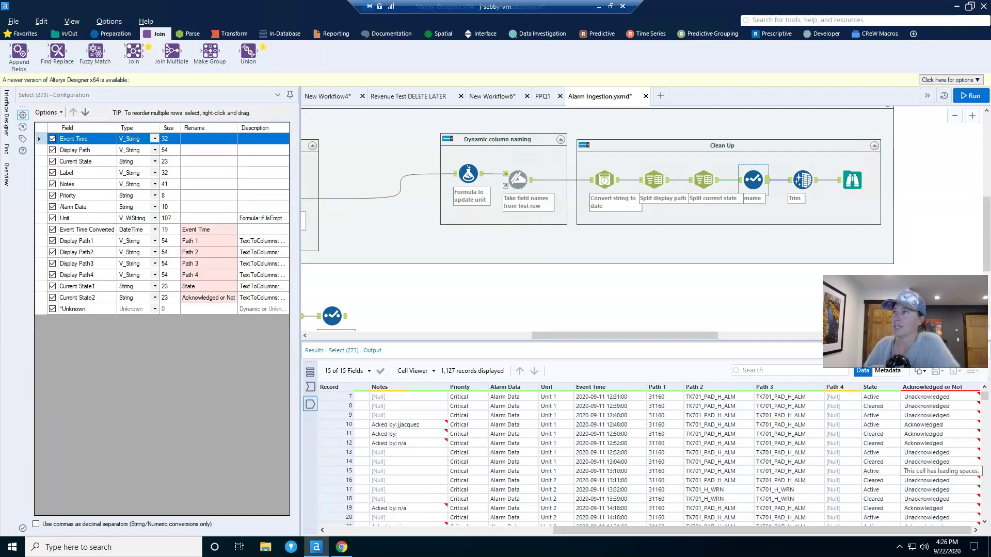
Step: Review the Data Cleansing options for trimming whitespace and examine the cleaned columns in the final Browse tool
{"action": "left_click", "coordinate": [802, 180]}
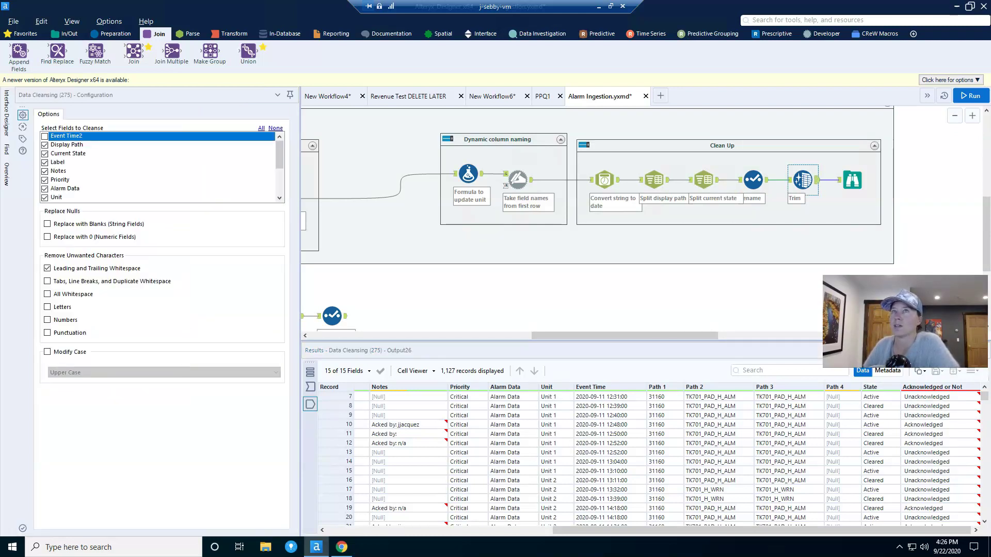
{"action": "left_click", "coordinate": [852, 180]}
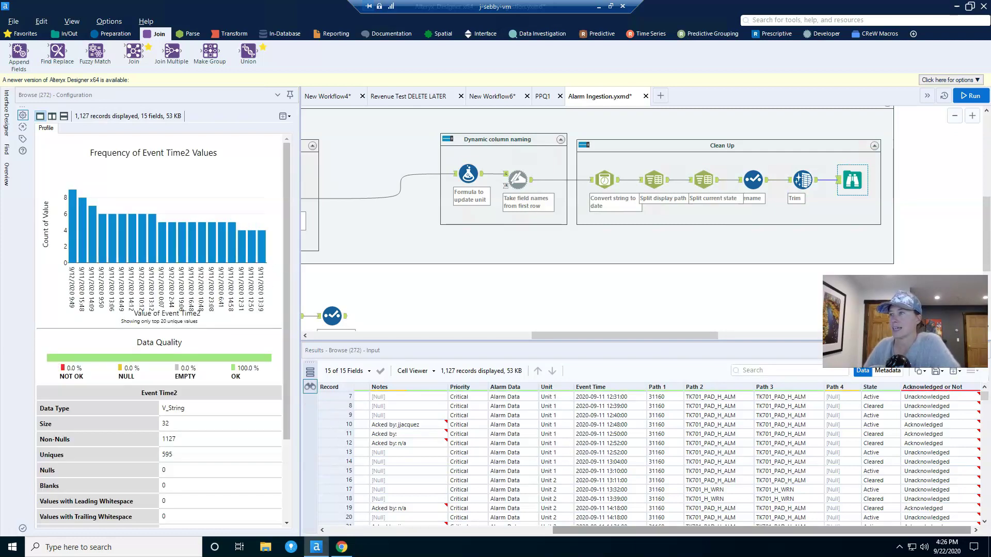
{"action": "left_click_drag", "start_coordinate": [762, 530], "coordinate": [535, 530]}
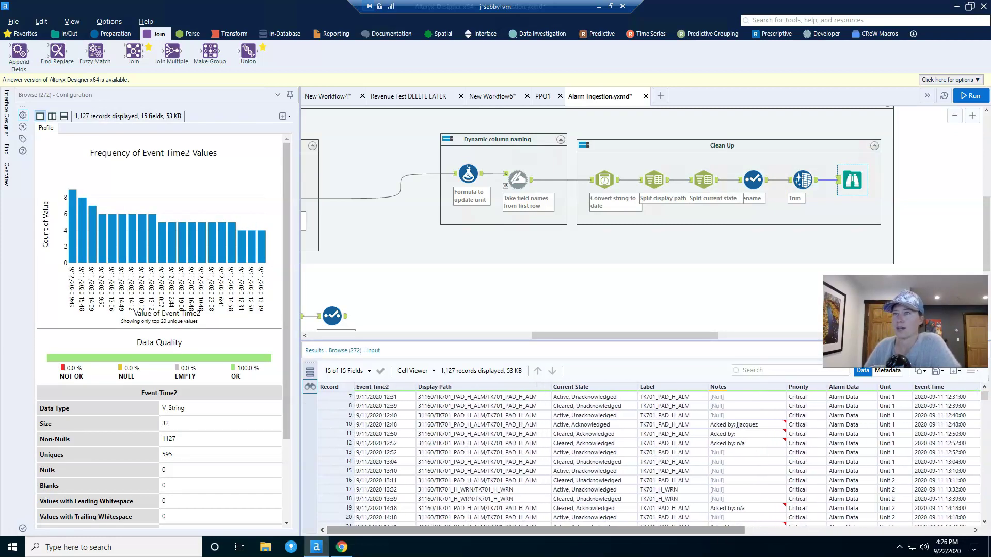